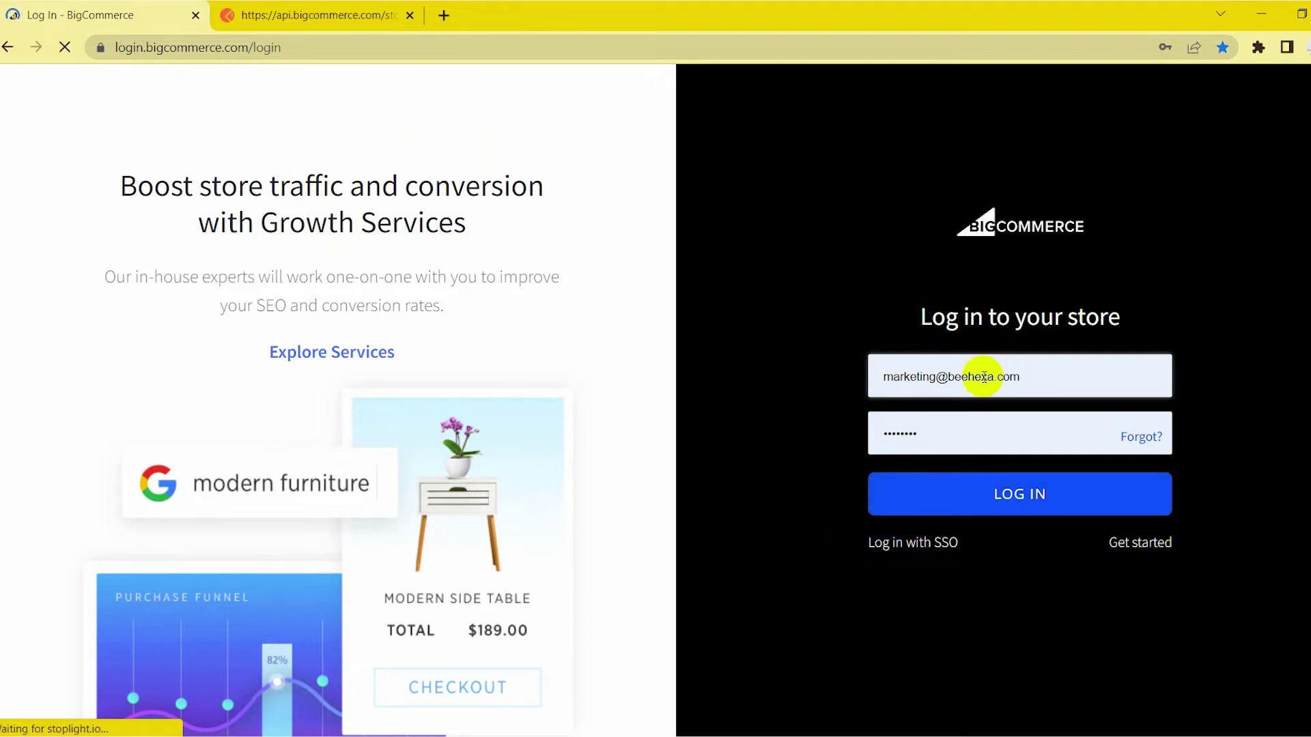
Step: Check the entered login e-mail and password, then log in to the Beehexa Marketing store
left_click_drag(1037, 377, 849, 366)
left_click_drag(918, 427, 864, 444)
left_click(826, 483)
left_click(1010, 503)
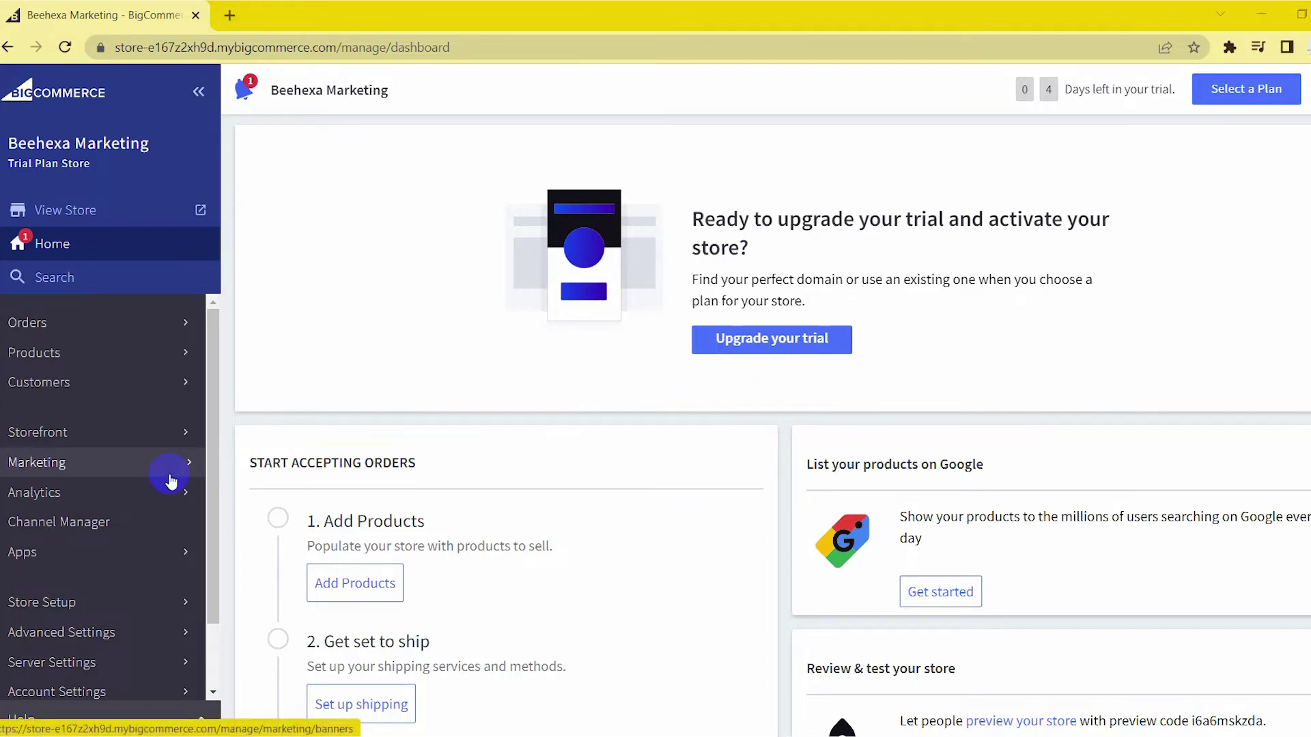
Step: Go to Advanced Settings > API Accounts and start creating a new API account
scroll(170, 481, "down", 2)
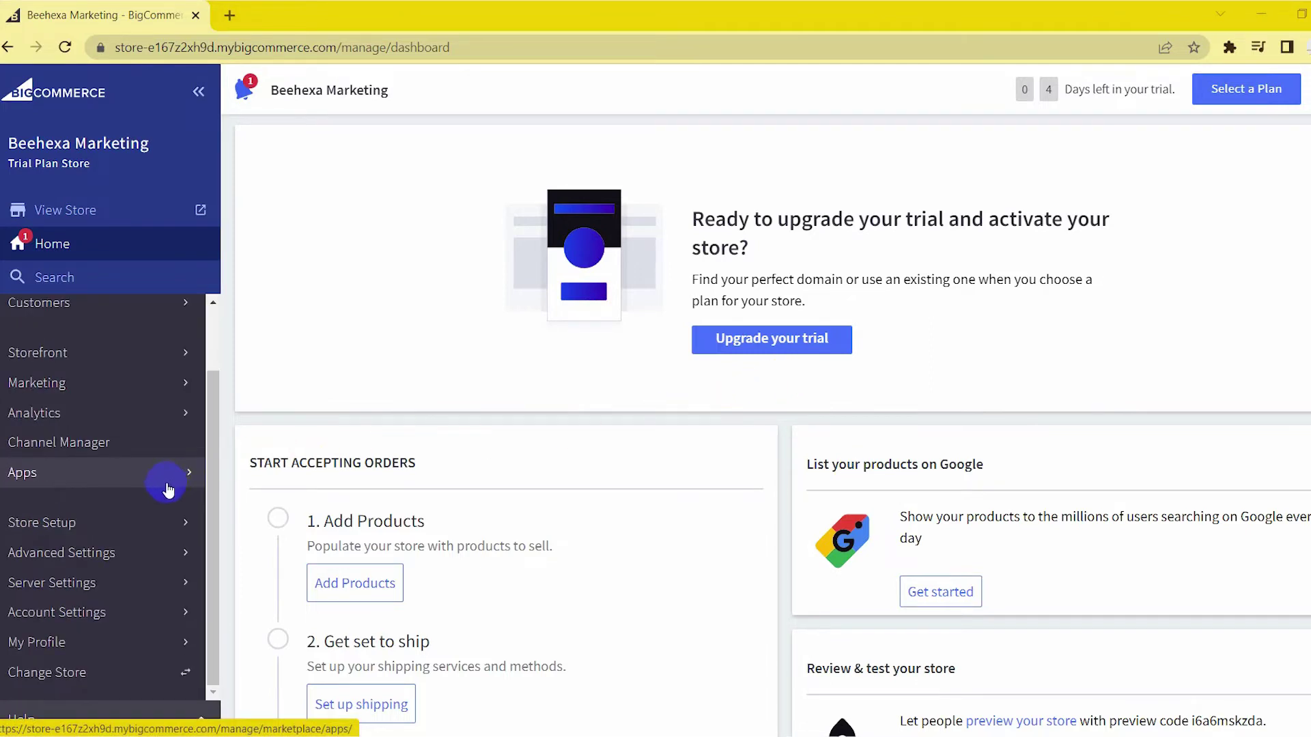
left_click(104, 559)
scroll(104, 609, "down", 2)
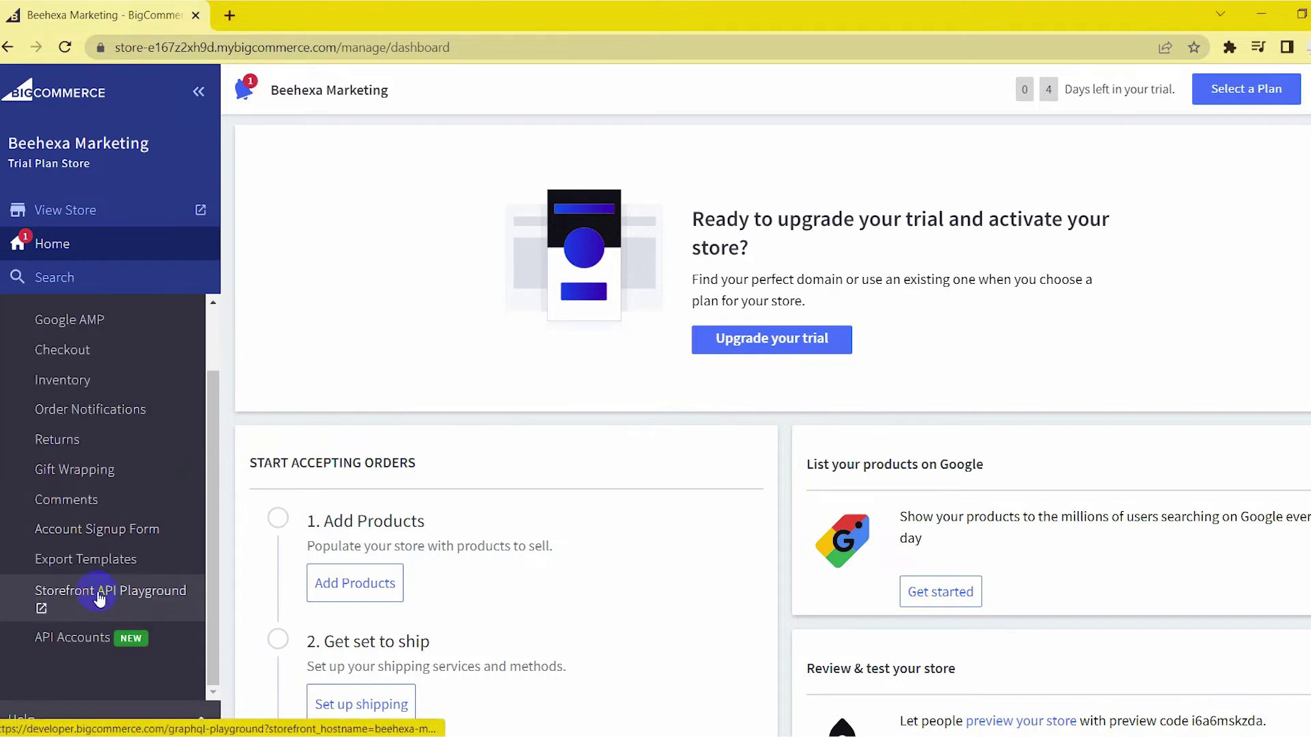
left_click(122, 641)
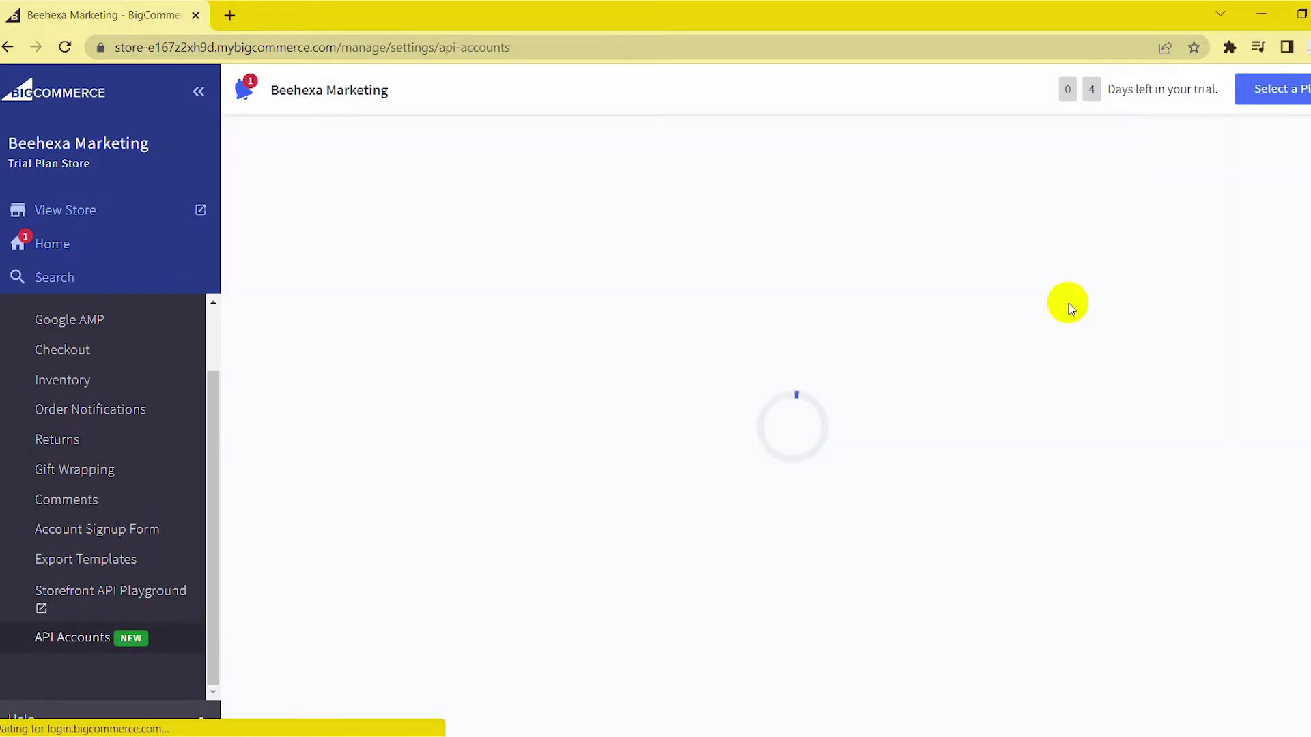
left_click(1231, 204)
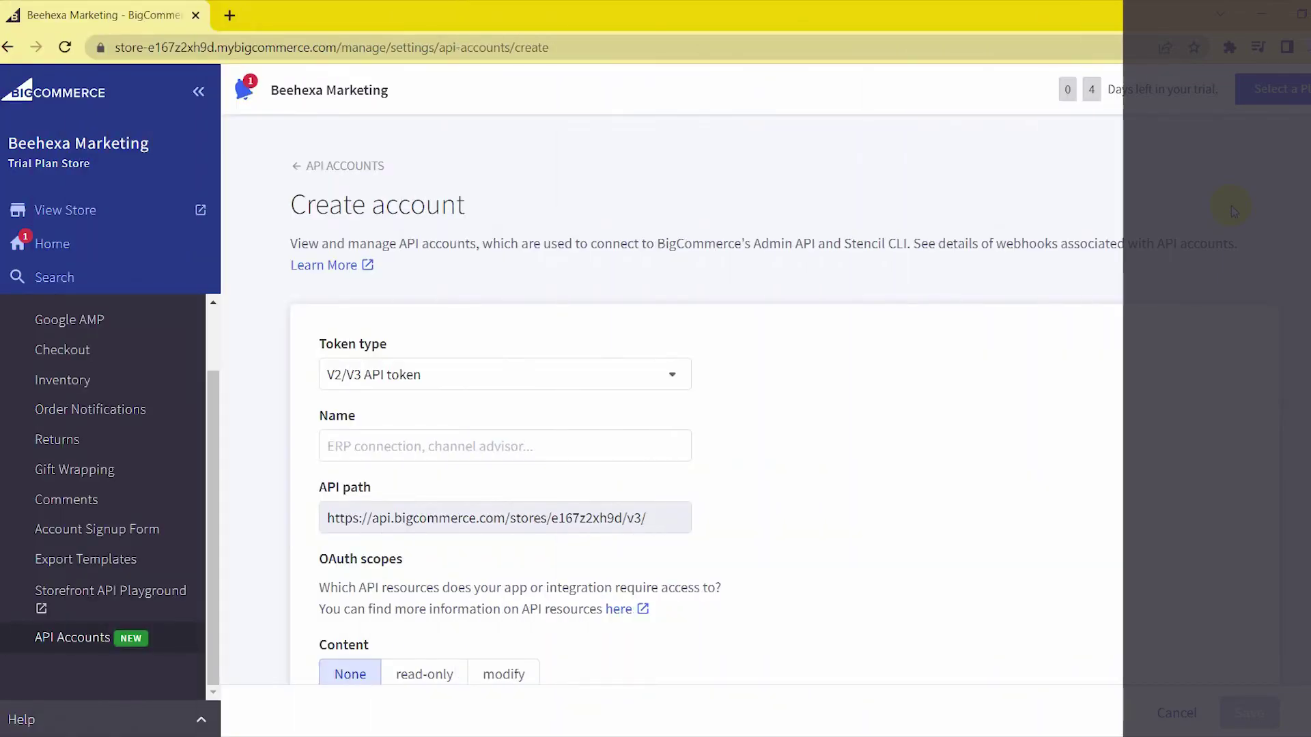
scroll(823, 379, "down", 1)
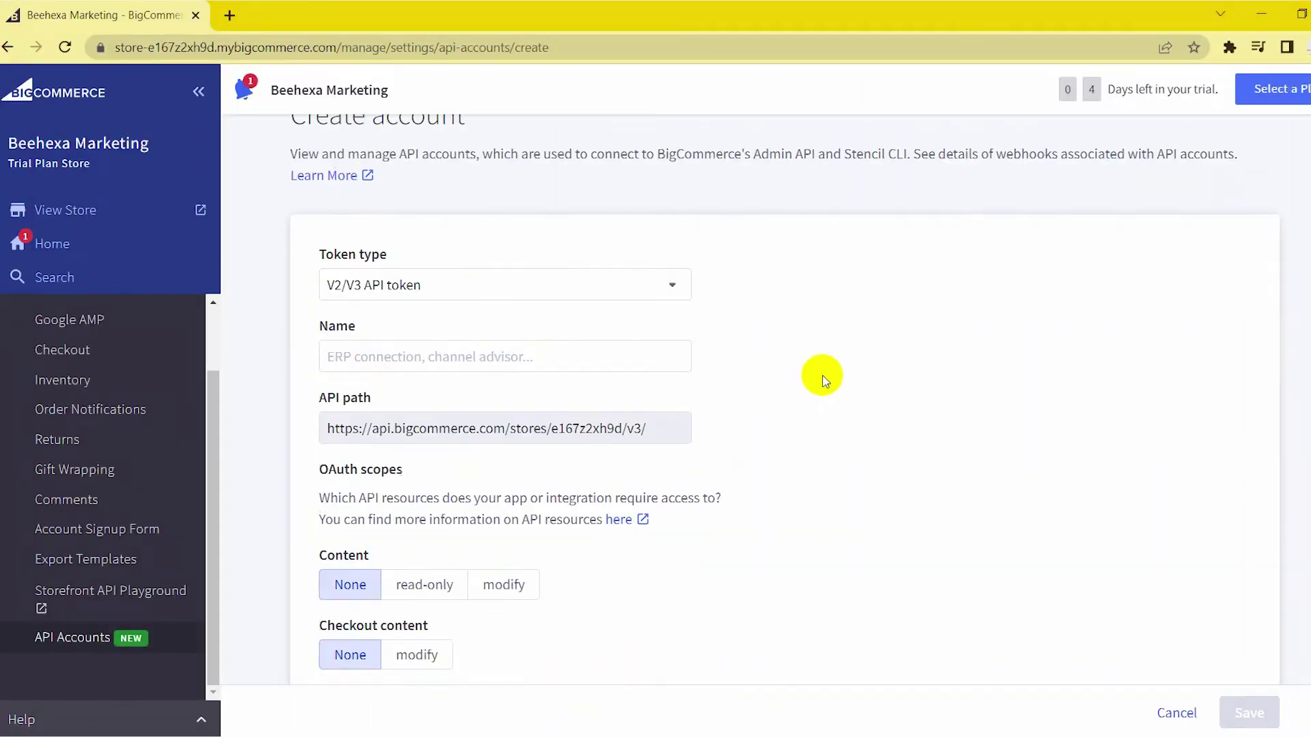
scroll(823, 379, "down", 1)
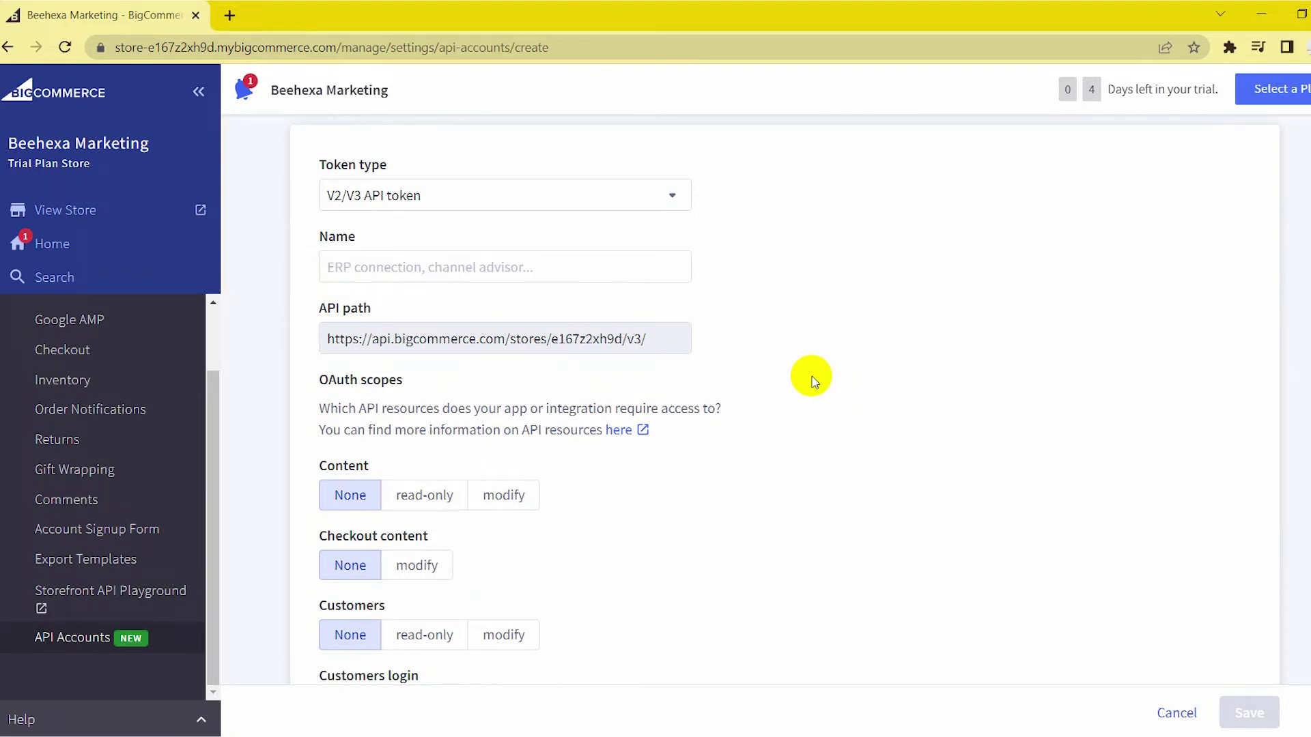
left_click(672, 198)
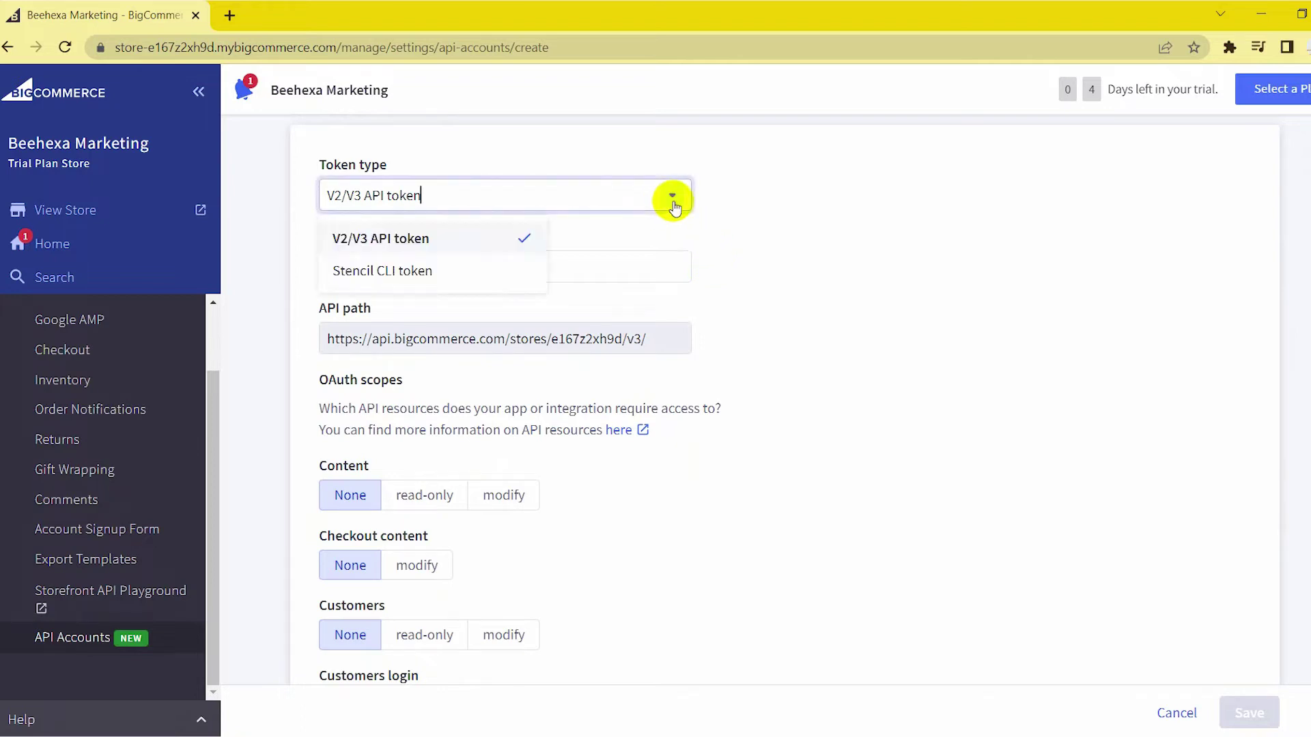
left_click(437, 273)
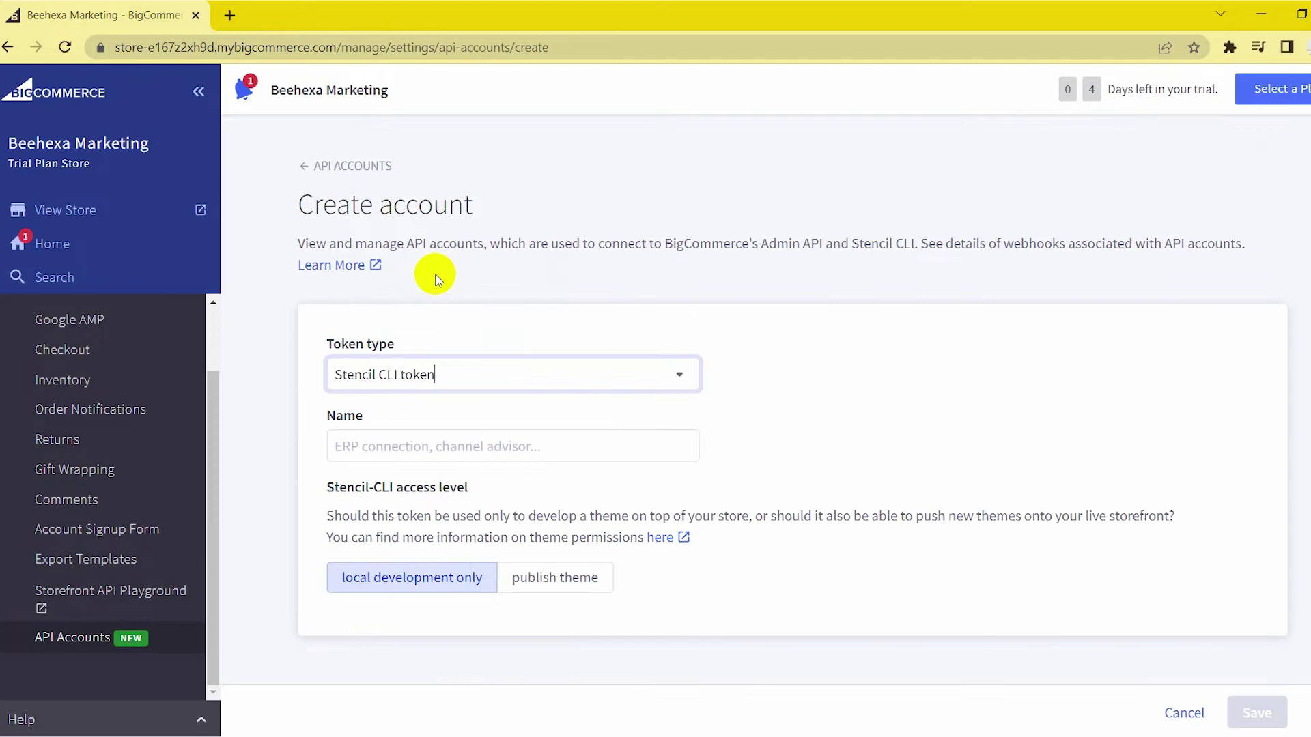
left_click(652, 374)
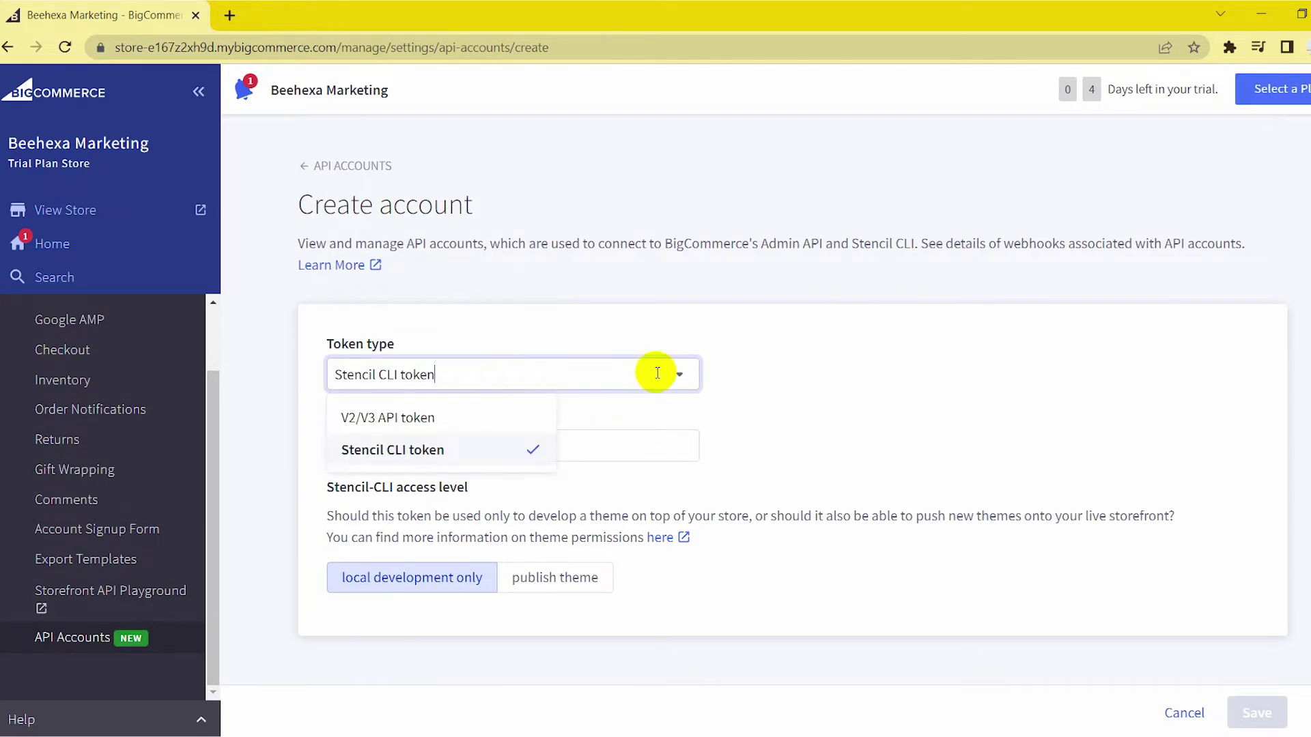
left_click(418, 418)
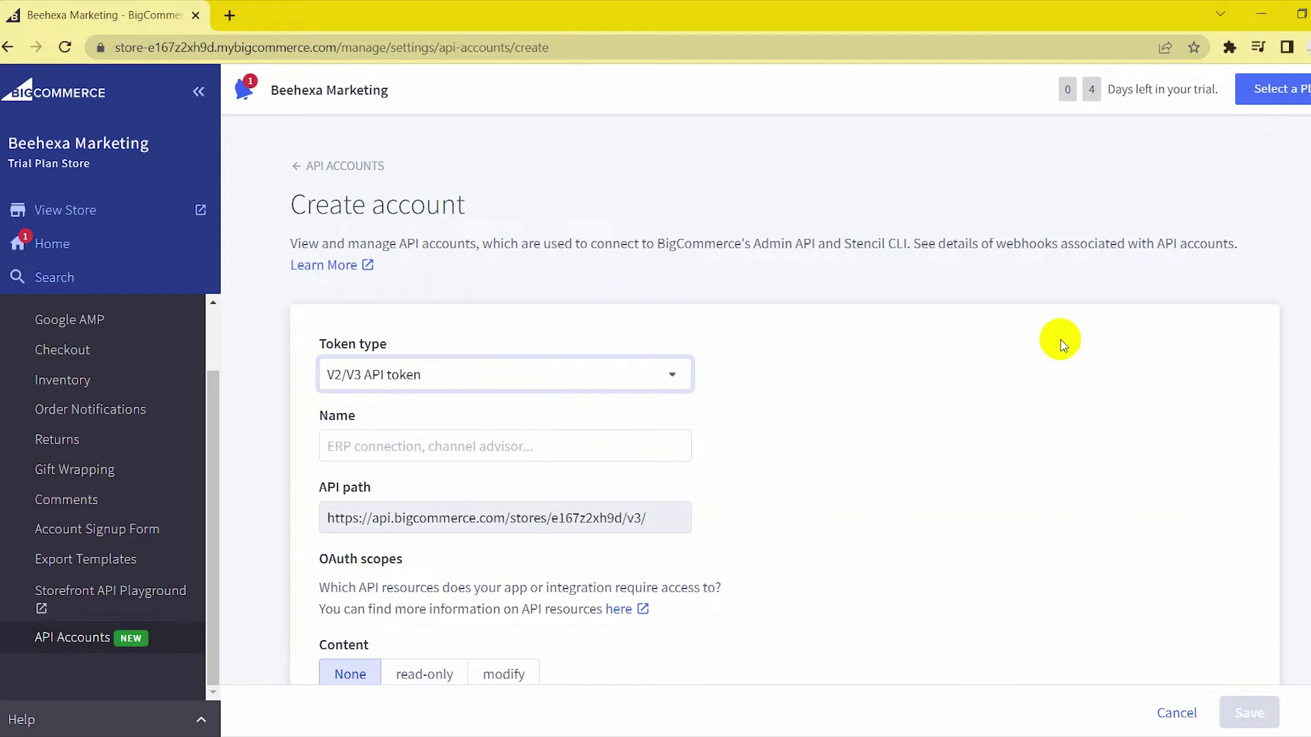
scroll(469, 267, "down", 3)
left_click(469, 267)
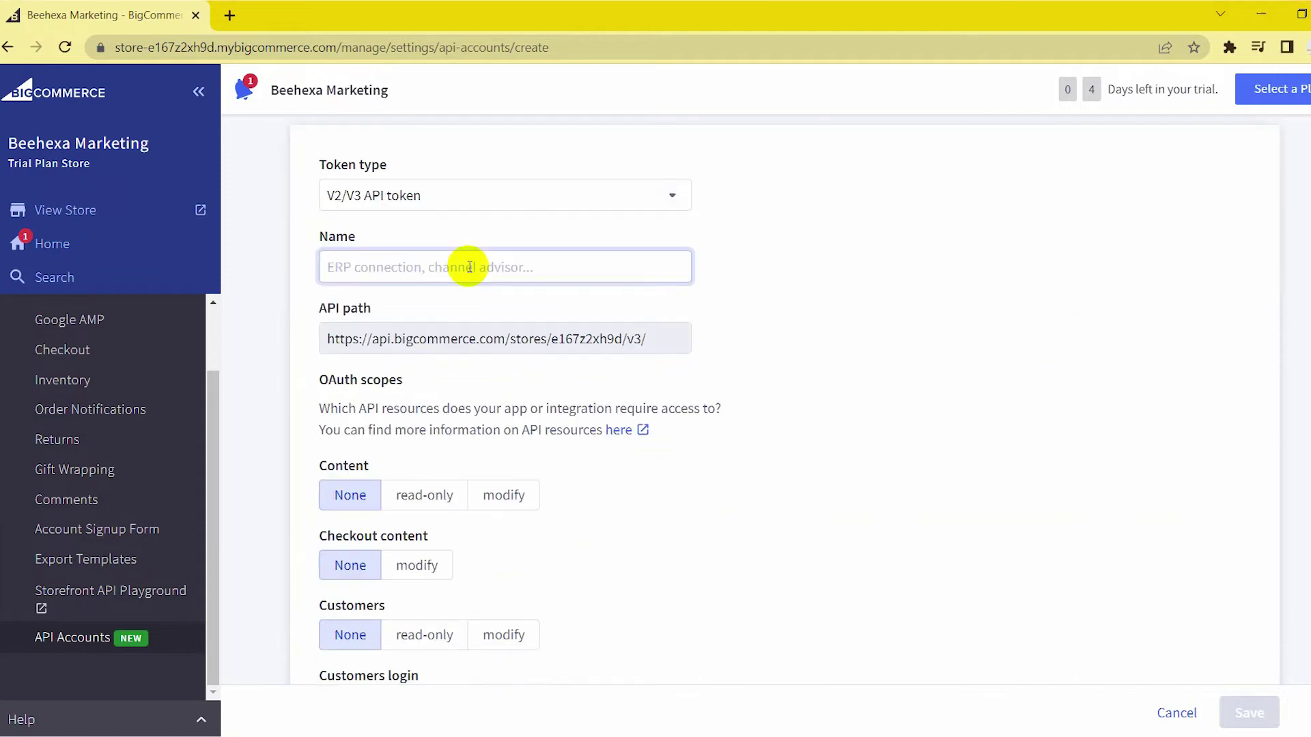
type("Example")
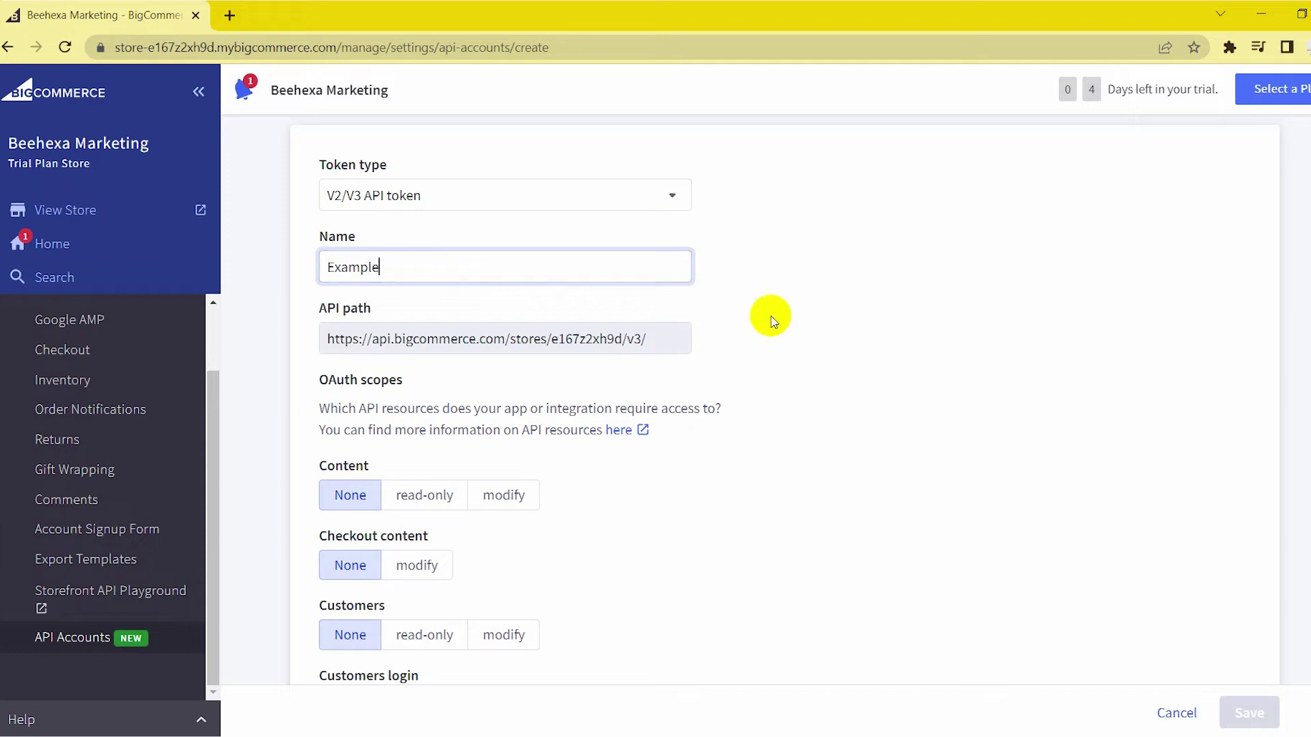
left_click(818, 338)
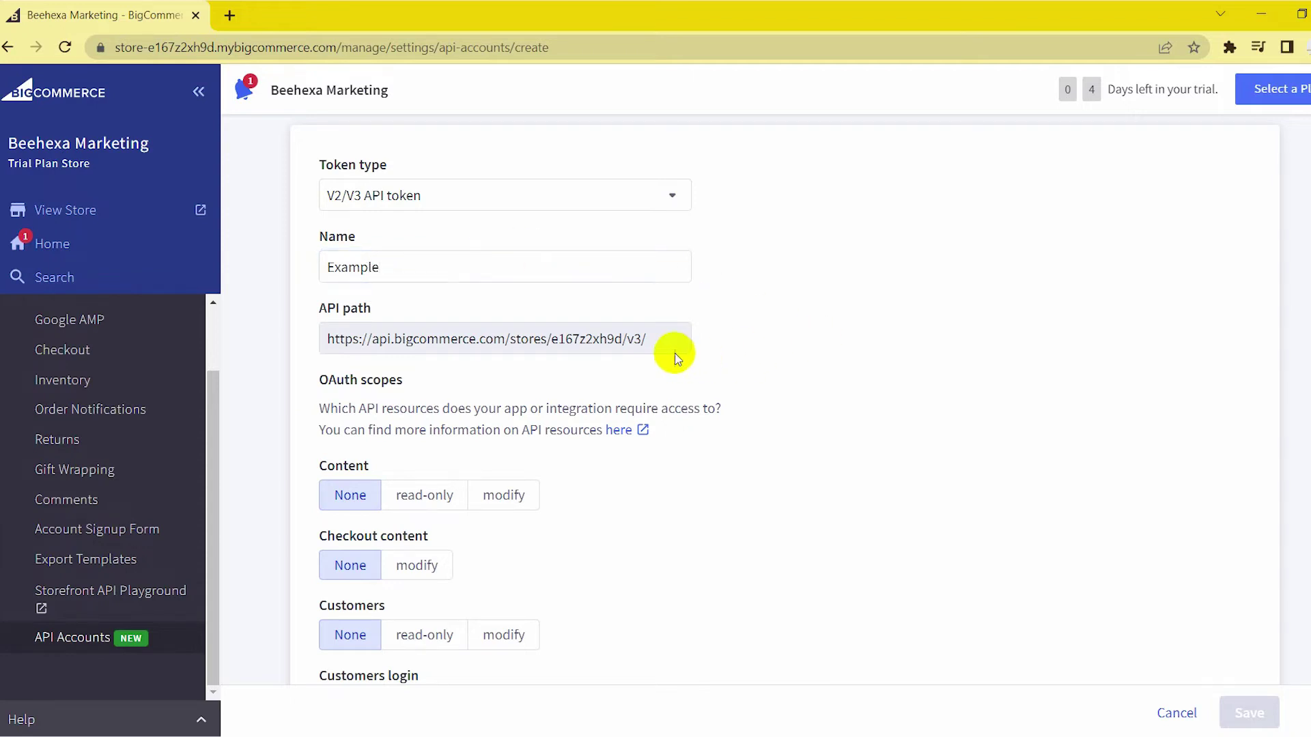
scroll(902, 387, "down", 2)
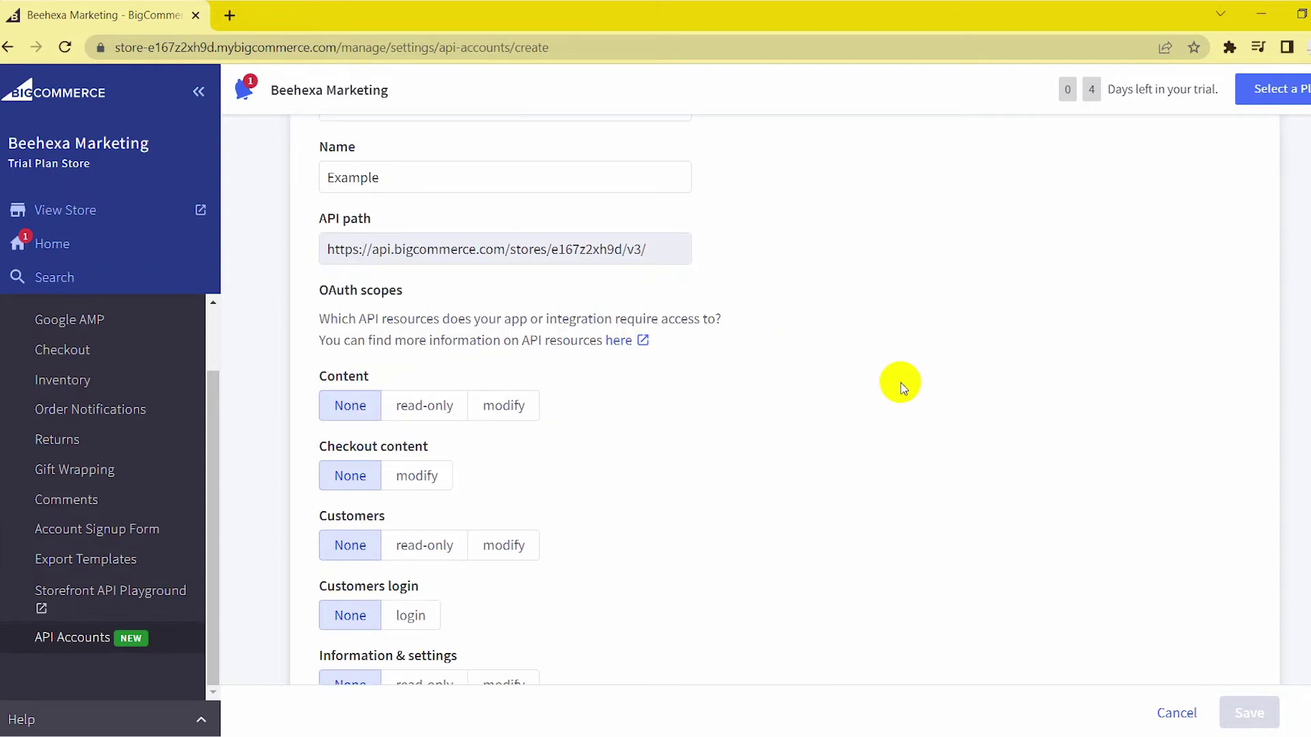
left_click_drag(316, 217, 372, 217)
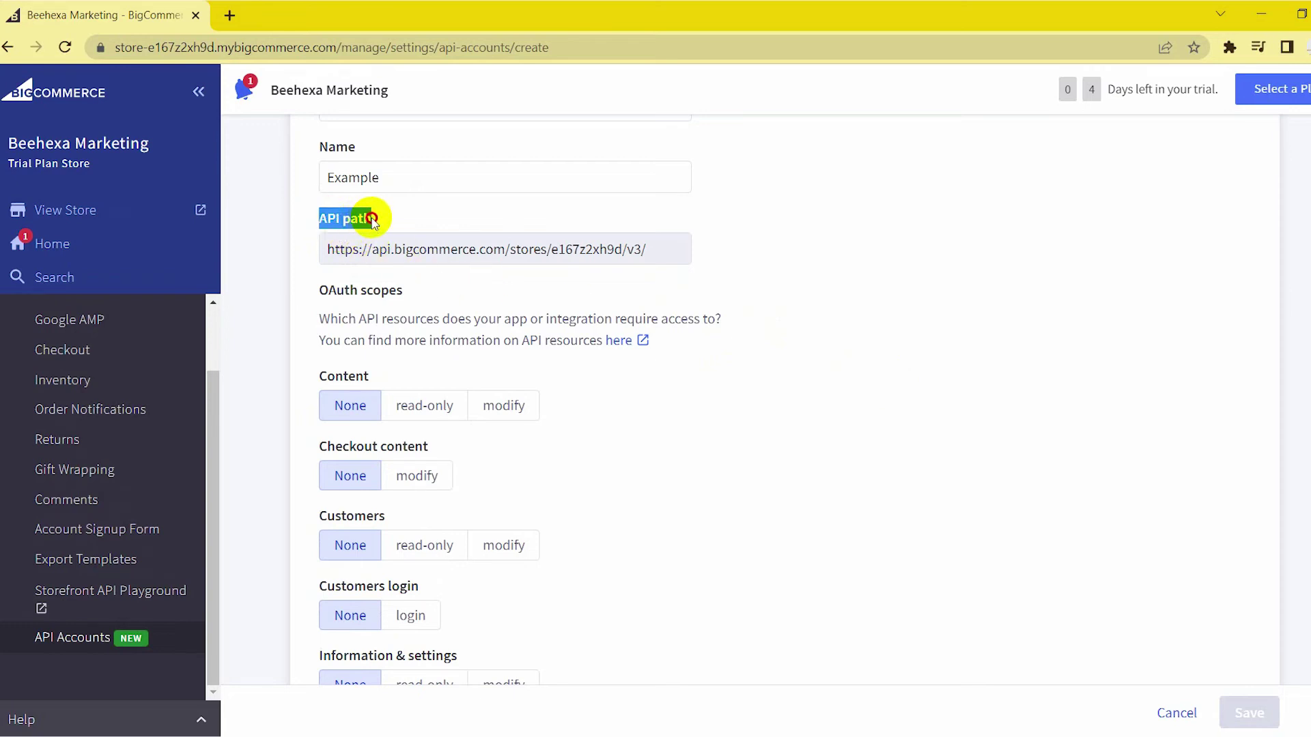
left_click(981, 344)
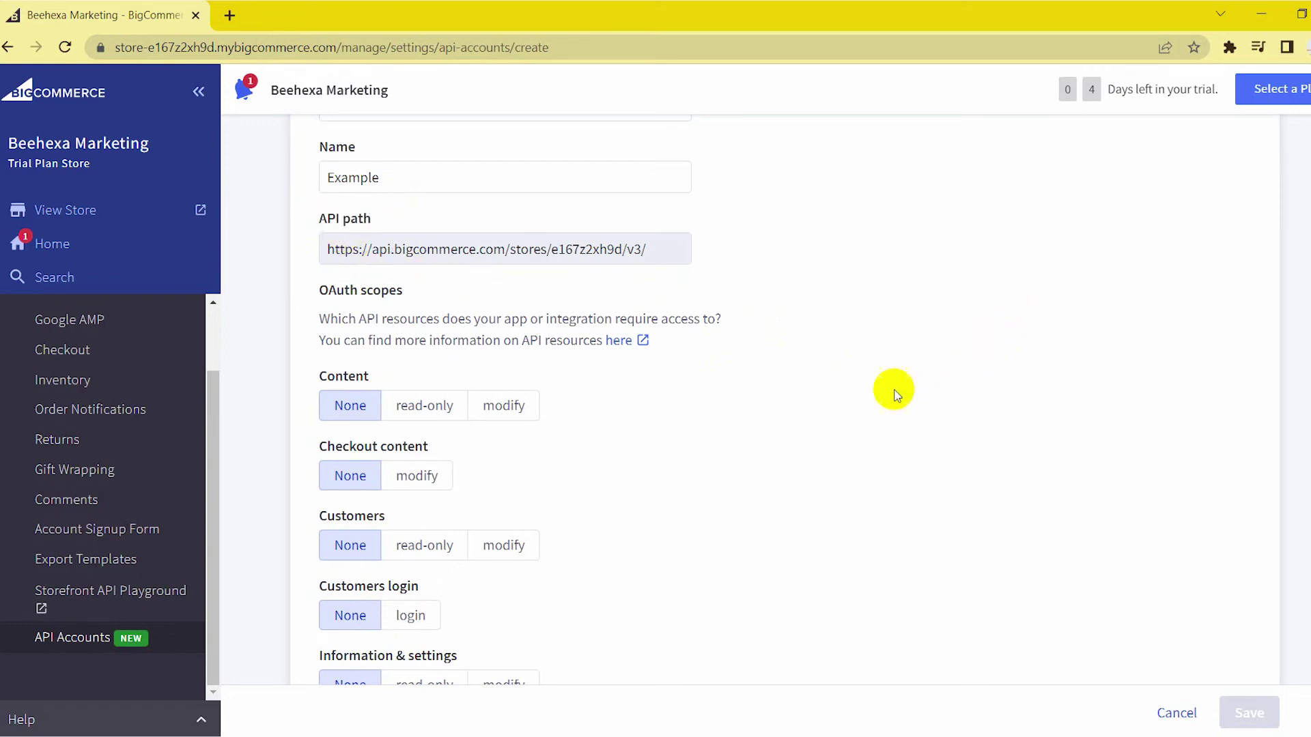
left_click_drag(316, 291, 503, 307)
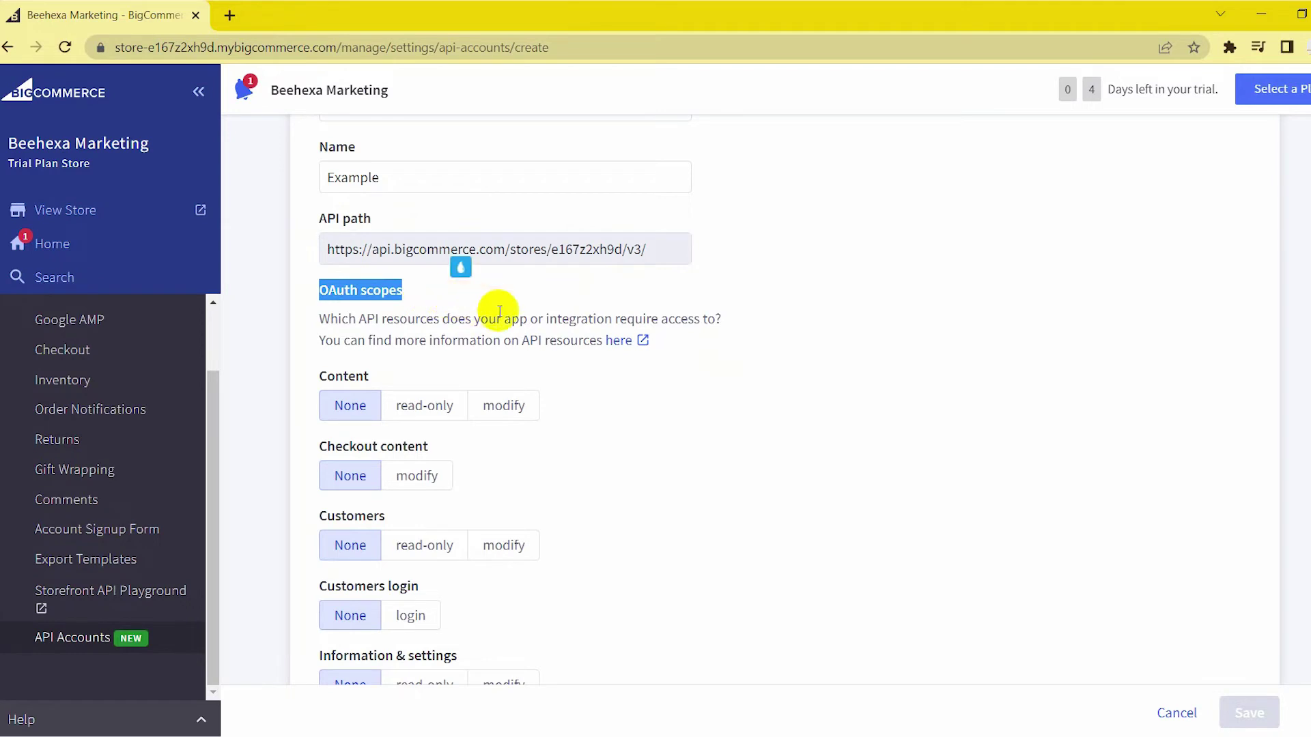
left_click(785, 328)
Step: Set Content read-only, Checkout content modify, Customers read-only with login, Information & settings modify
scroll(888, 443, "down", 1)
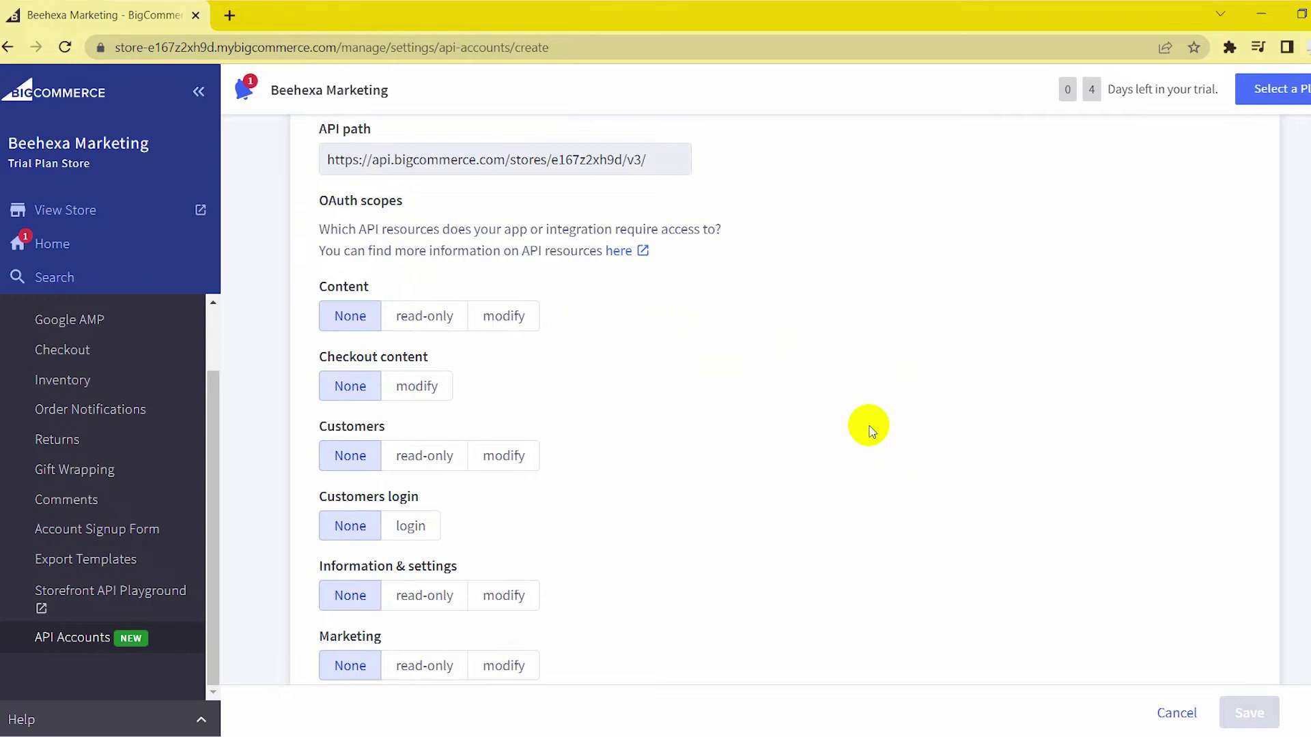
left_click(437, 319)
left_click(430, 391)
left_click(437, 459)
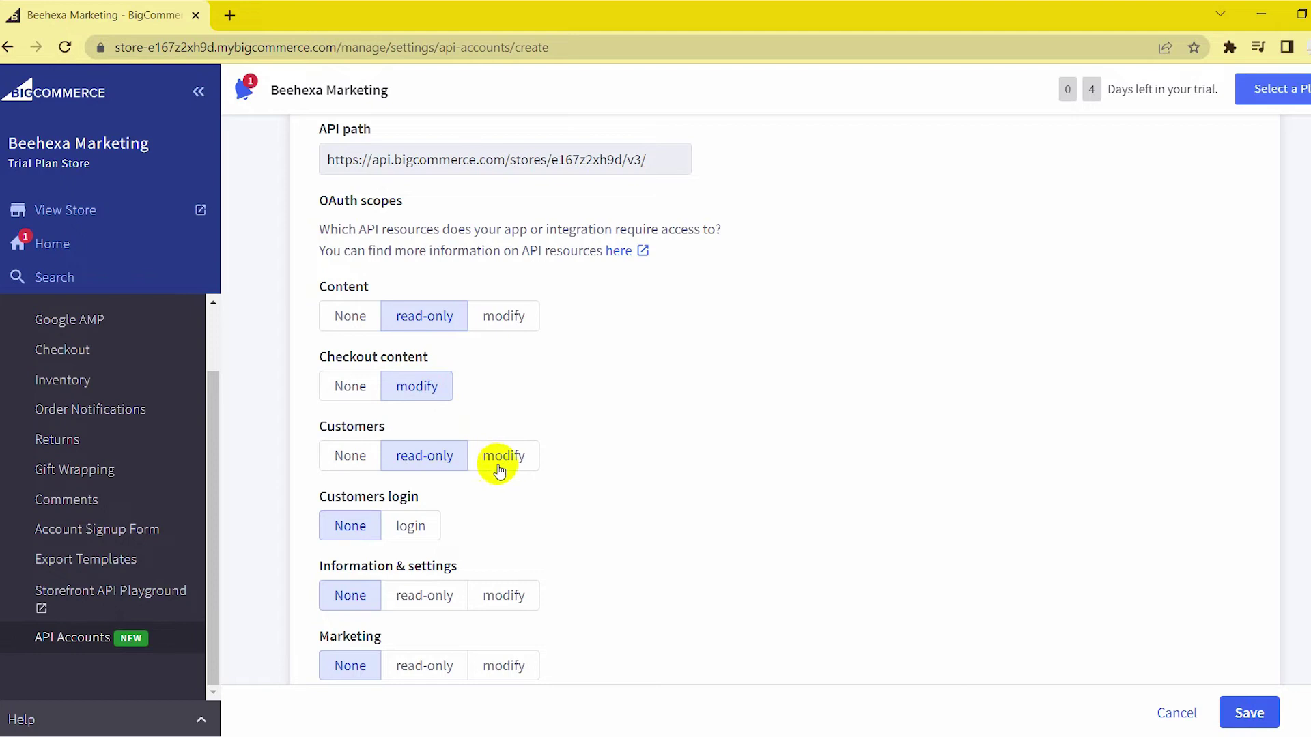
left_click(427, 536)
left_click(501, 593)
Step: Set Marketing and Order transactions to modify, Orders and payment methods read-only, payments create, Stored Payment Instruments modify
scroll(570, 395, "down", 4)
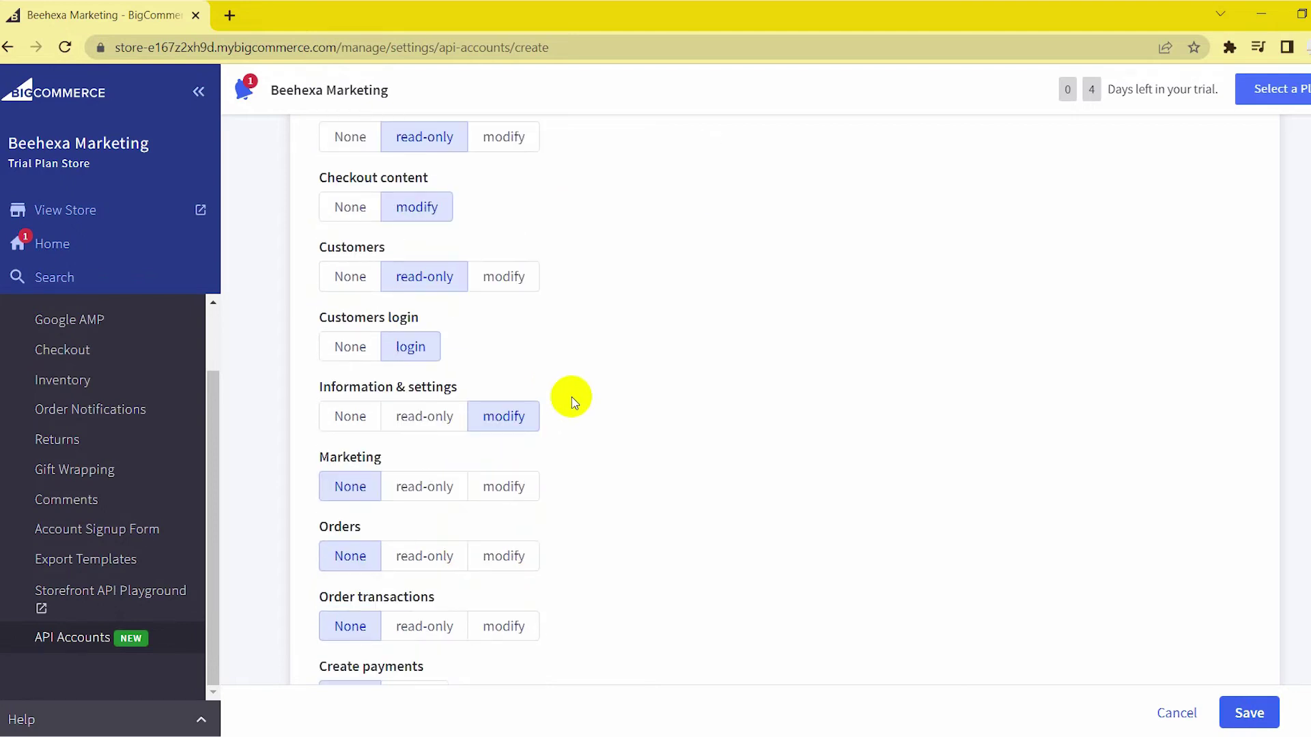
left_click(499, 401)
left_click(456, 466)
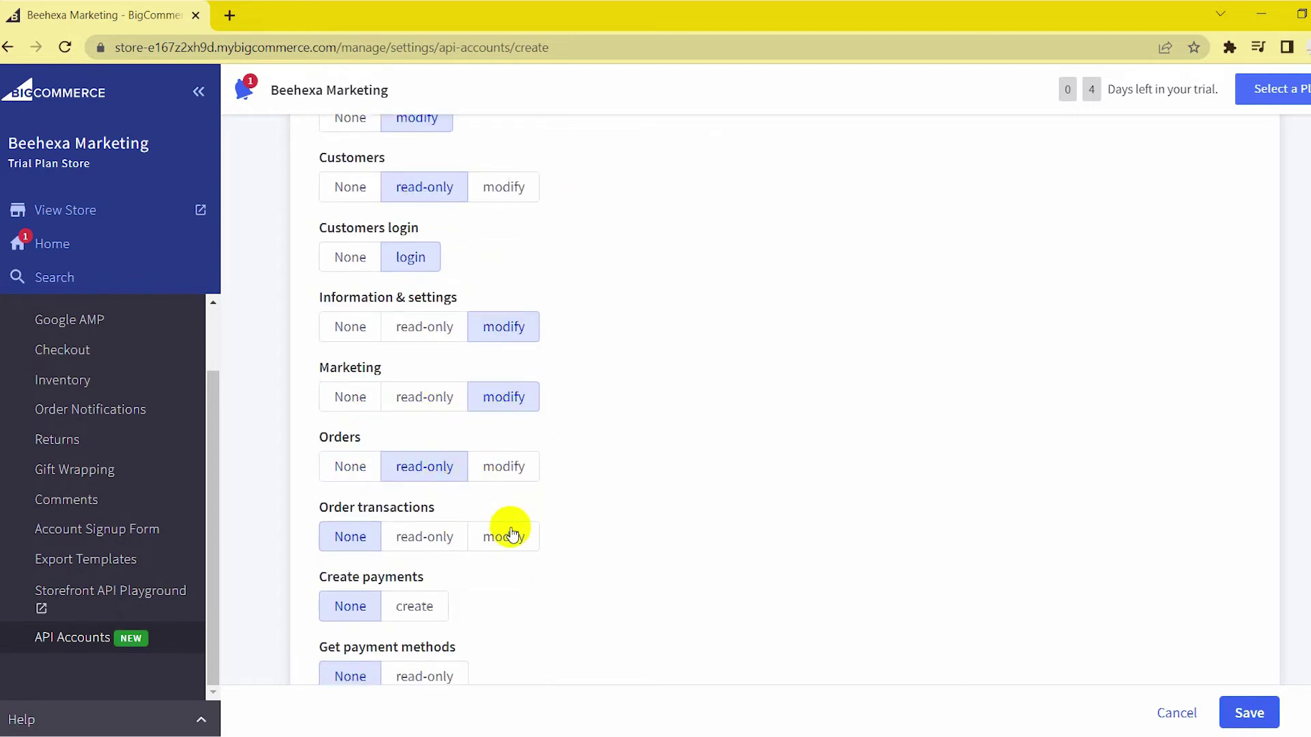
left_click(506, 537)
scroll(525, 391, "down", 3)
left_click(418, 430)
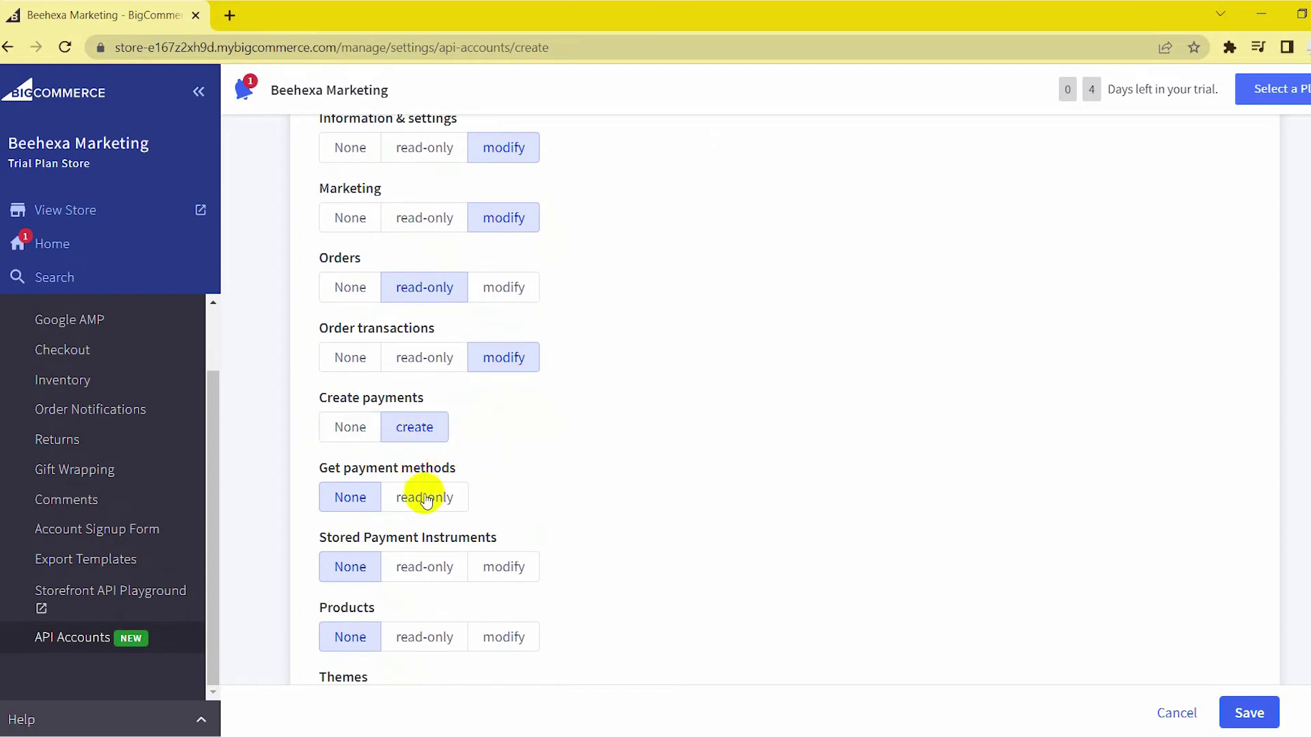
left_click(427, 498)
left_click(491, 566)
Step: Set Products, Carts, Sites & routes, Channel listings read-only; Themes, Checkouts, Channel settings modify
scroll(456, 511, "down", 4)
left_click(434, 372)
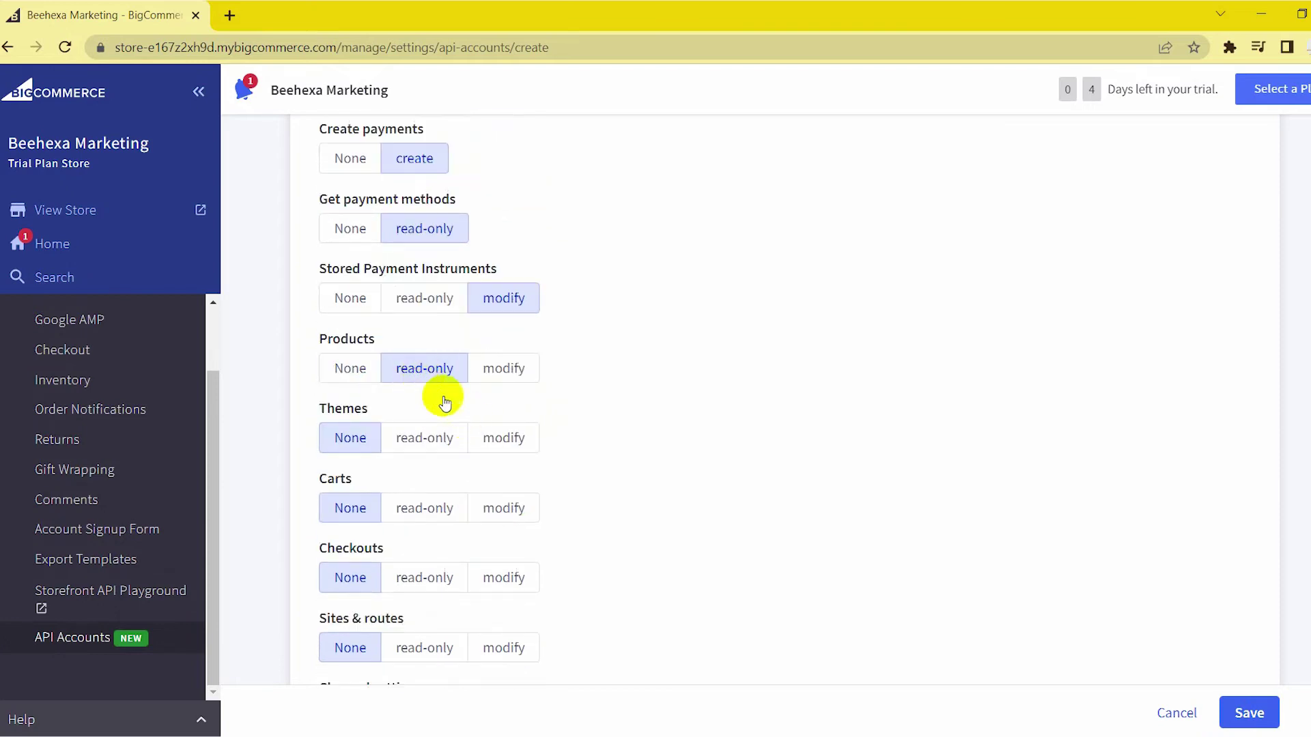
left_click(500, 438)
left_click(455, 502)
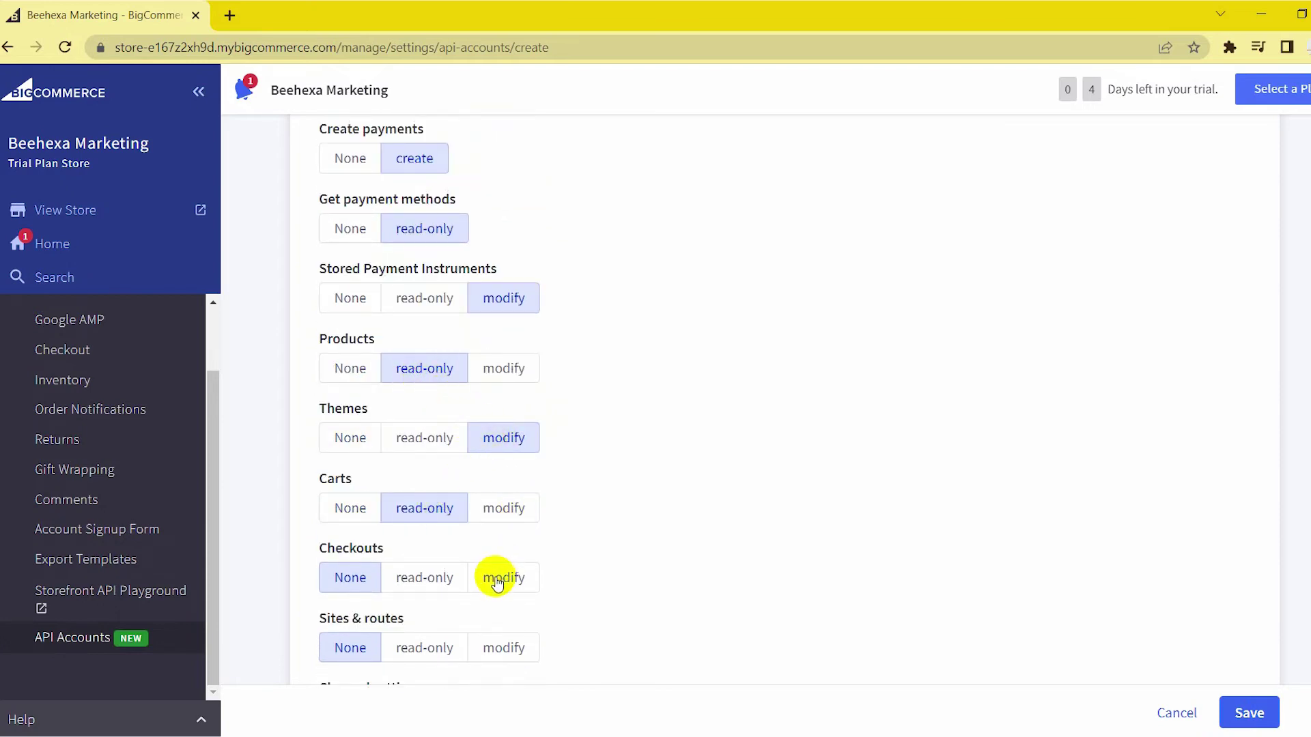
left_click(499, 578)
scroll(495, 512, "down", 3)
left_click(410, 471)
left_click(503, 538)
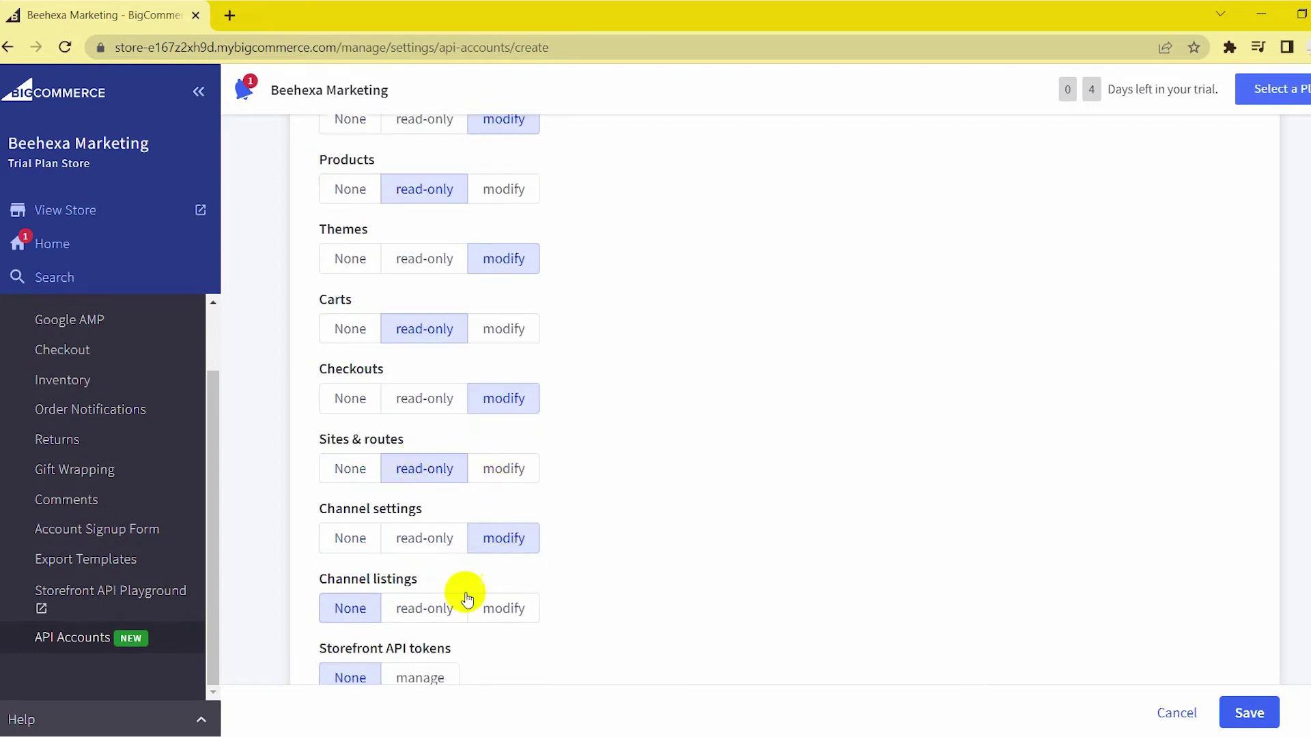
left_click(440, 609)
Step: Grant manage on Storefront API and customer impersonation tokens, Store logs read-only, then save
scroll(579, 497, "down", 3)
left_click(420, 483)
left_click(420, 554)
left_click(425, 624)
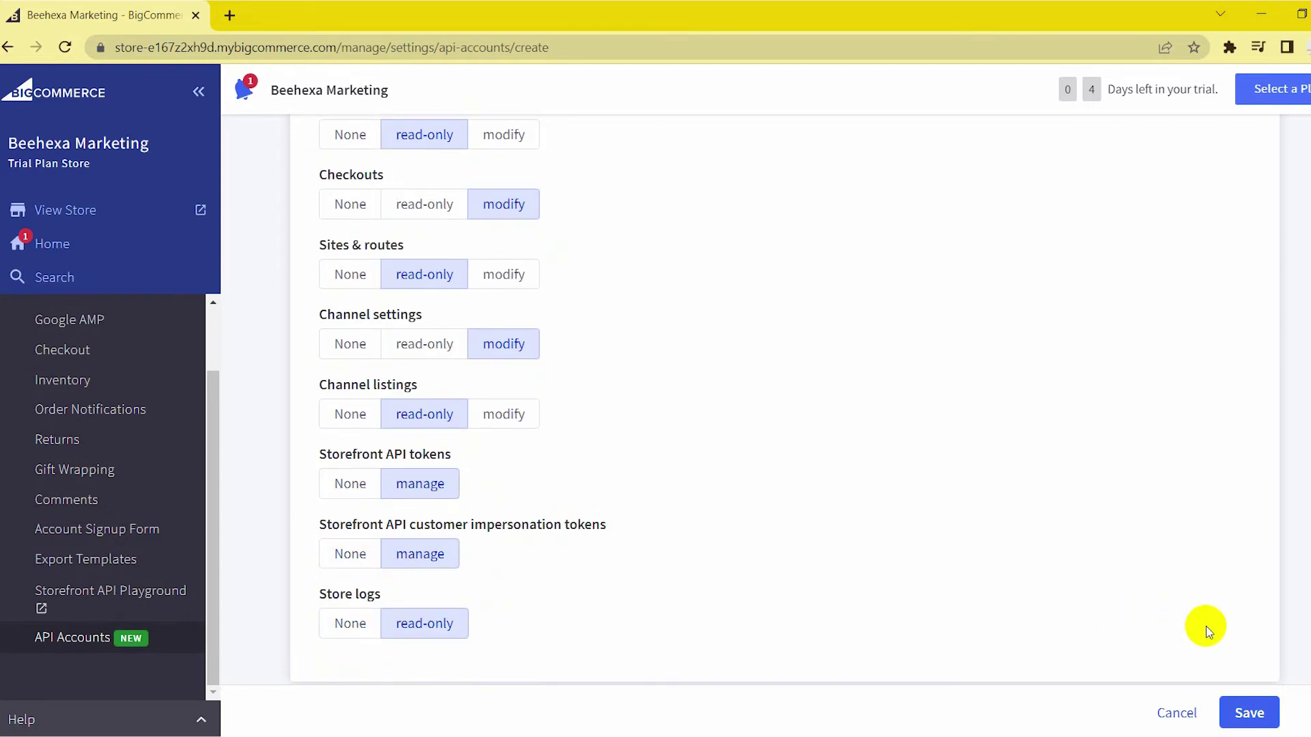
left_click(1249, 712)
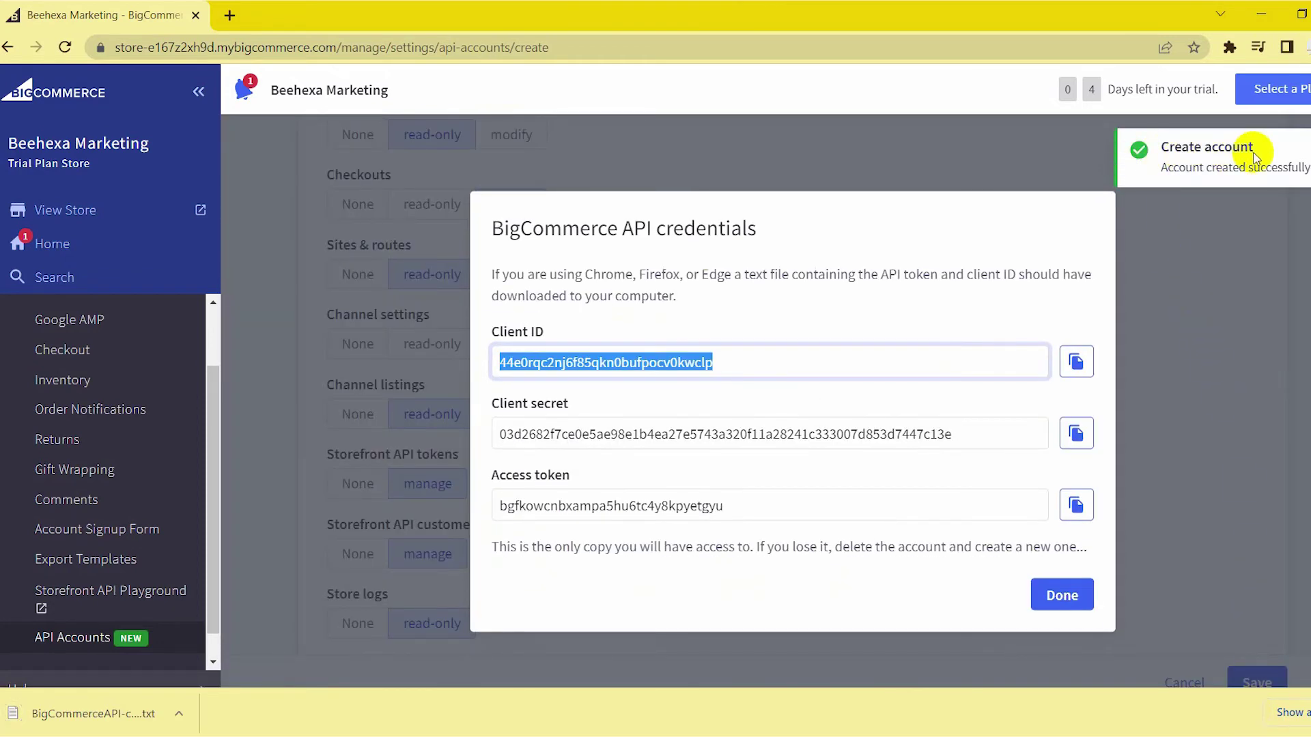
Step: Highlight the Client ID, Client secret and Access token values in the credentials window
left_click_drag(488, 333, 558, 337)
left_click_drag(490, 404, 556, 439)
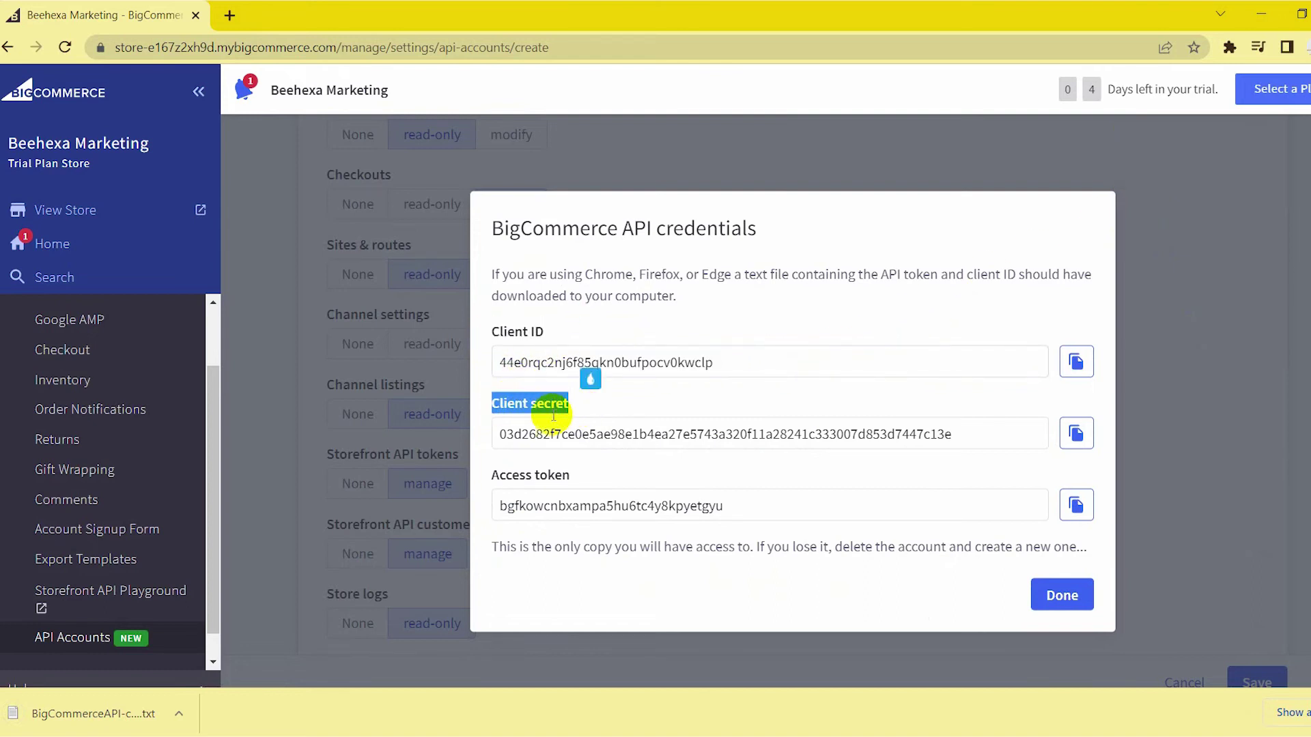
left_click_drag(489, 481, 585, 477)
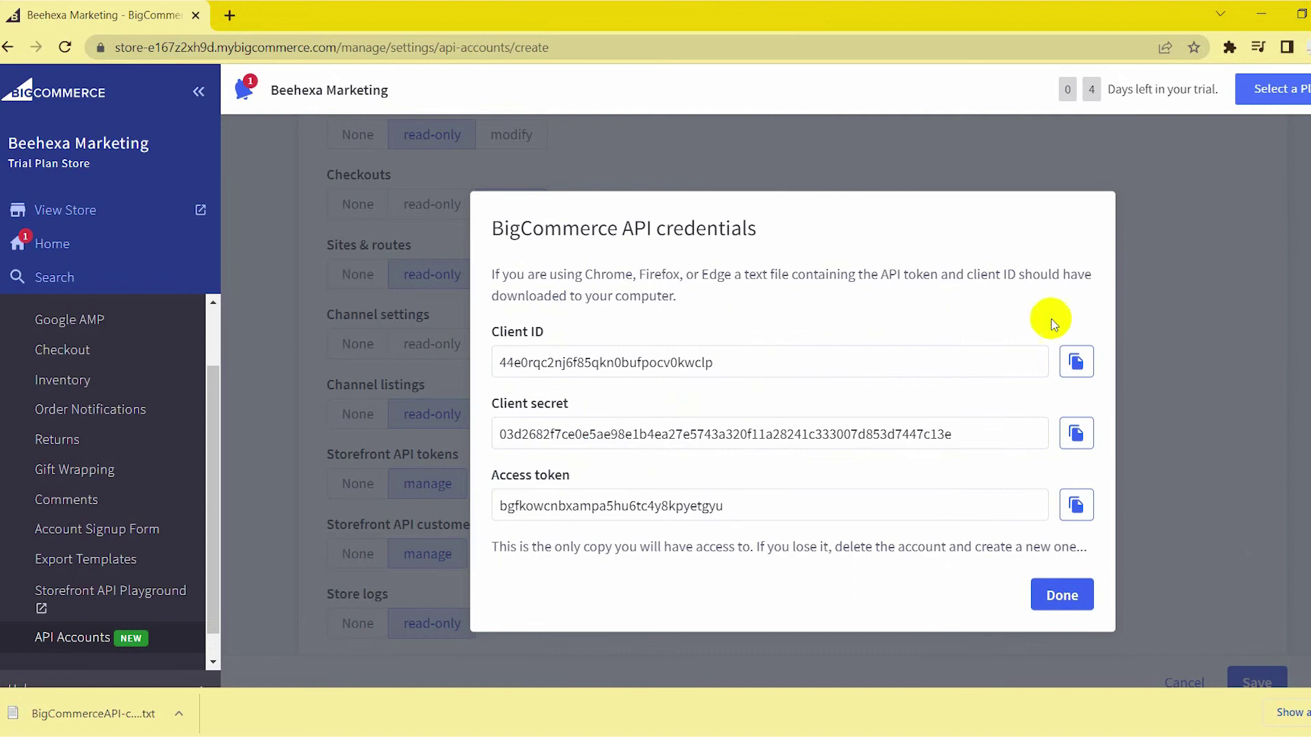
Step: Copy the Client ID, Client secret and Access token to the clipboard
left_click(1077, 362)
left_click(1076, 434)
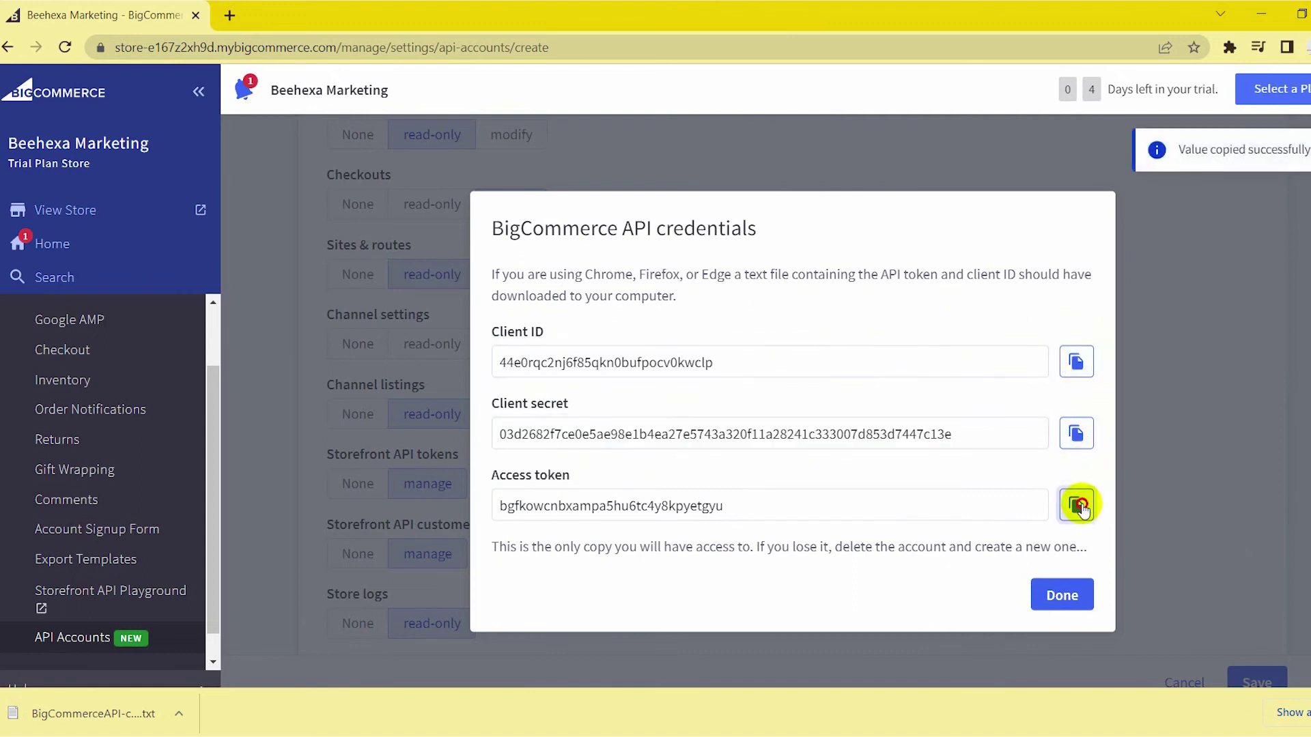
left_click(1076, 506)
left_click(1020, 465)
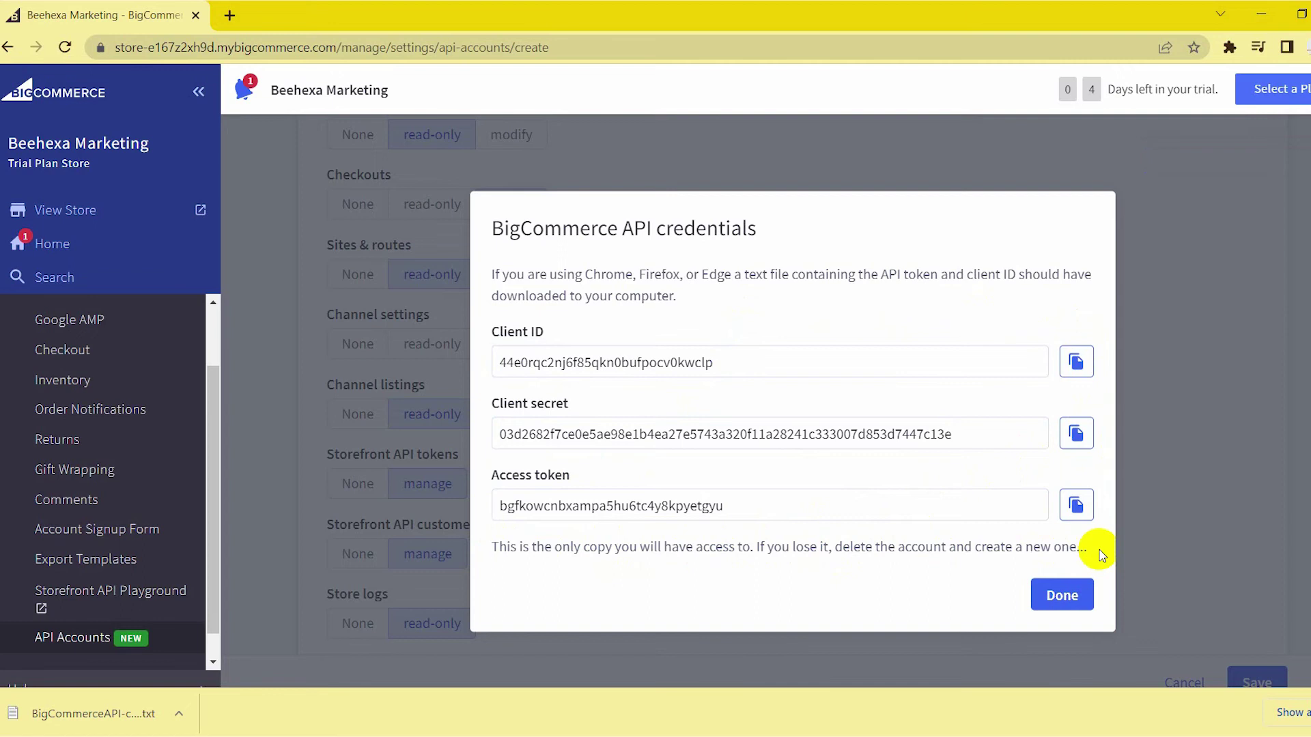
Step: Close the credentials window and highlight the Example row with its scopes in the API accounts list
left_click(1074, 598)
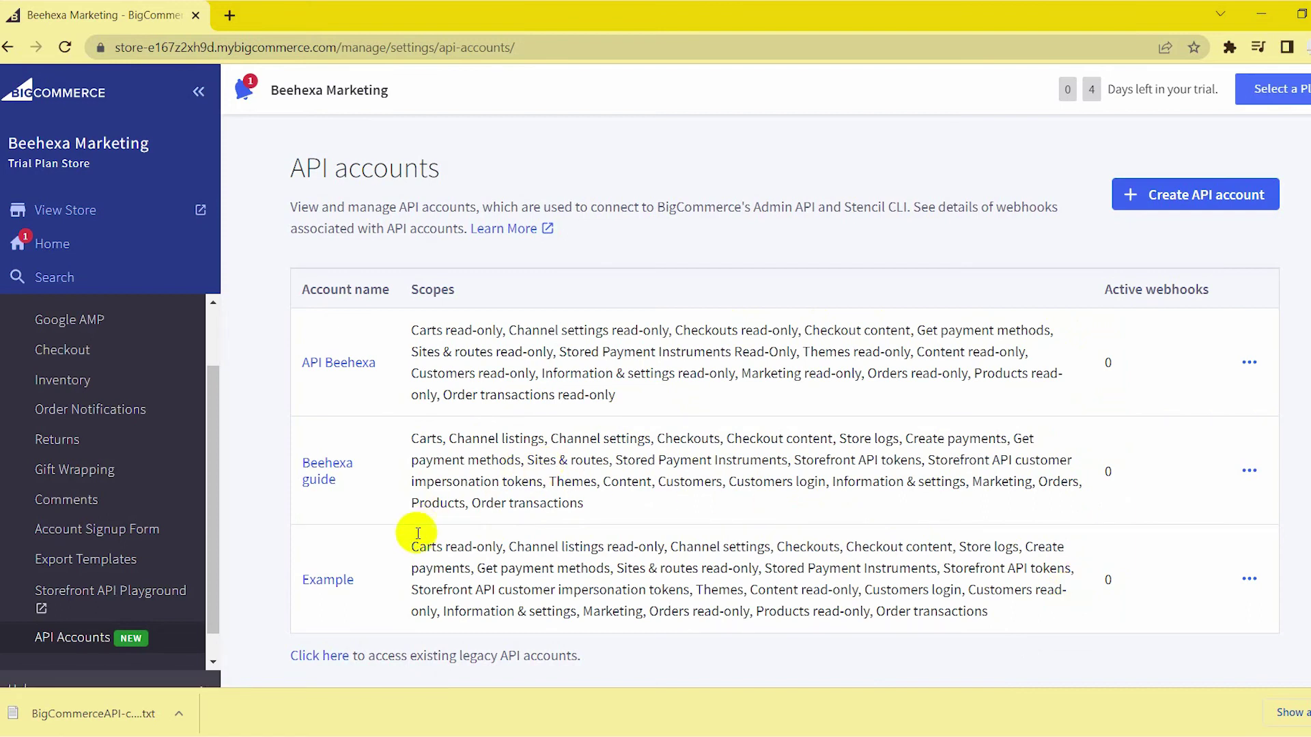
left_click_drag(293, 572, 1048, 631)
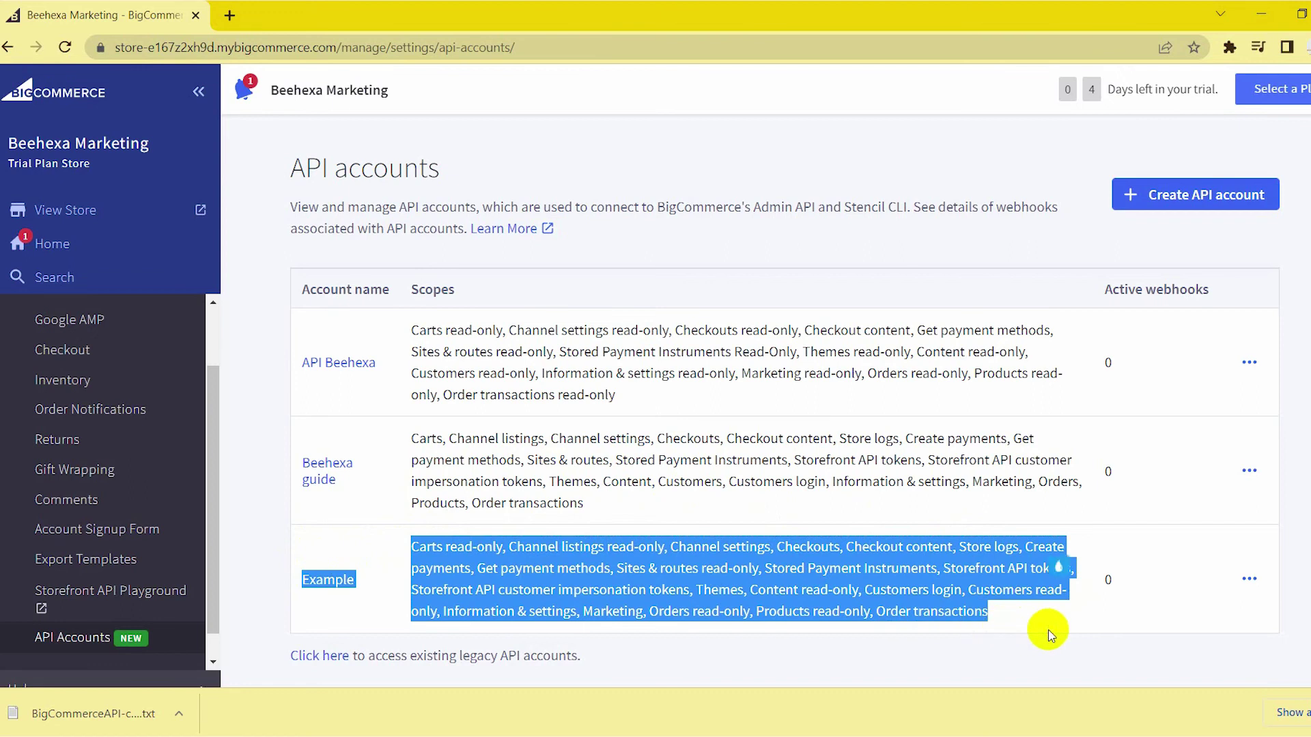
left_click(1045, 656)
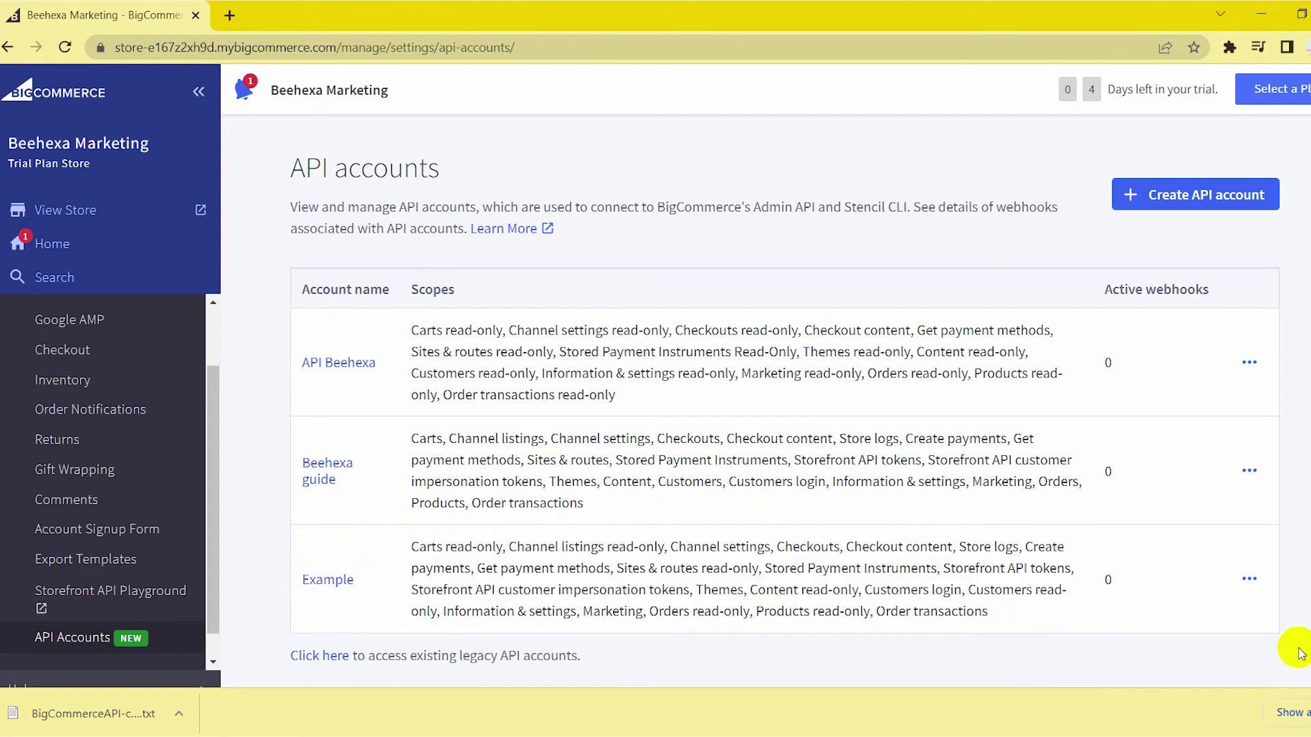